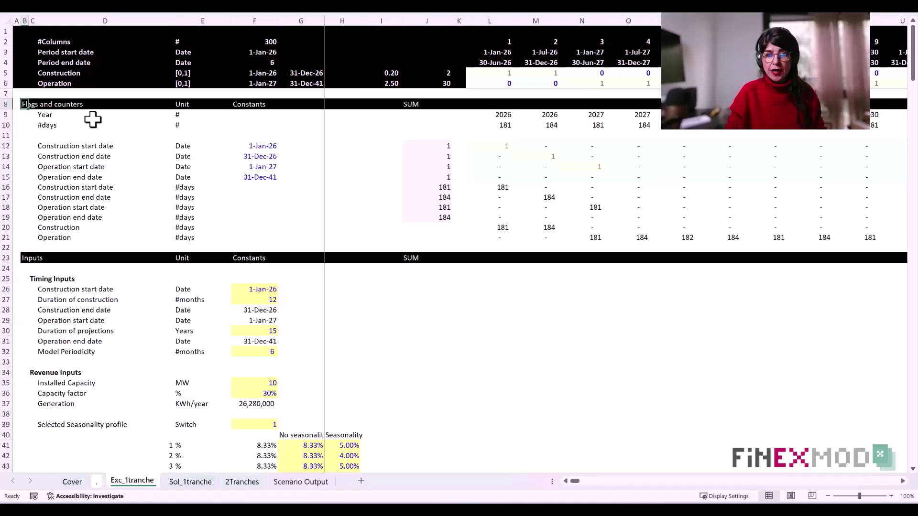
Step: Jump down to the Debt Sizing section and highlight its Maximum Debt to Capital, Minimum DSCR and combined-minimum rows
key(Down)
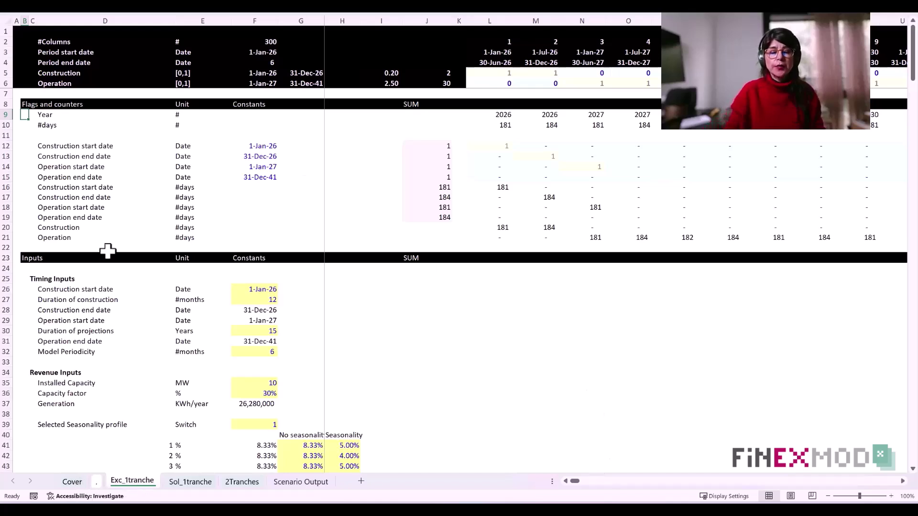
key(Up)
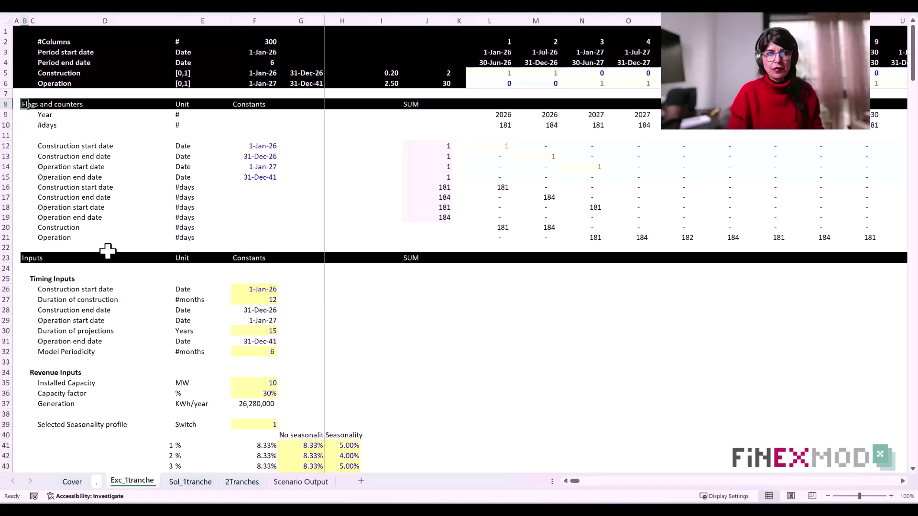
key(ctrl+Down)
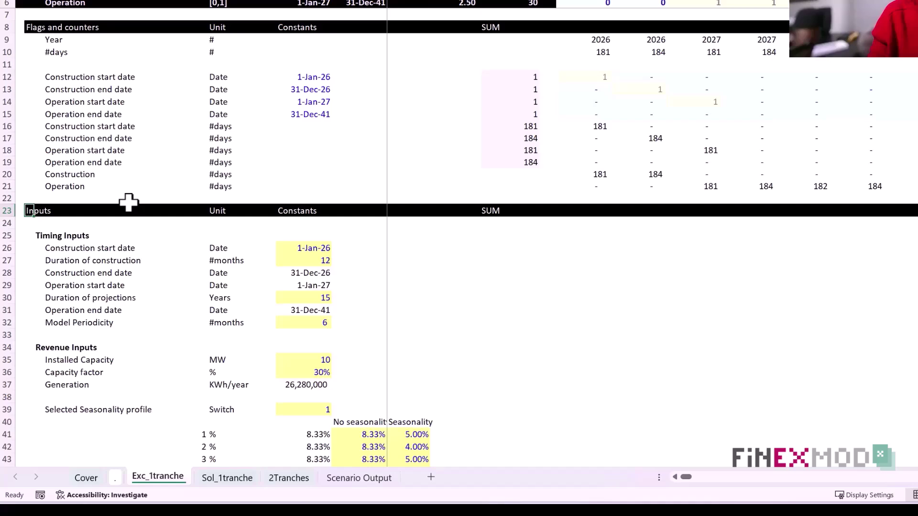
key(ctrl+Down)
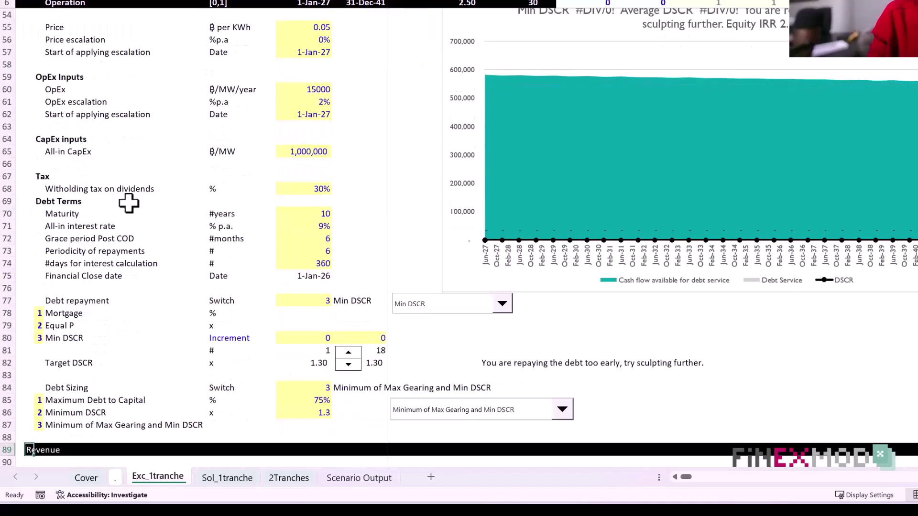
key(Up)
key(Up)
key(Up)
key(Up)
key(Up)
key(Up)
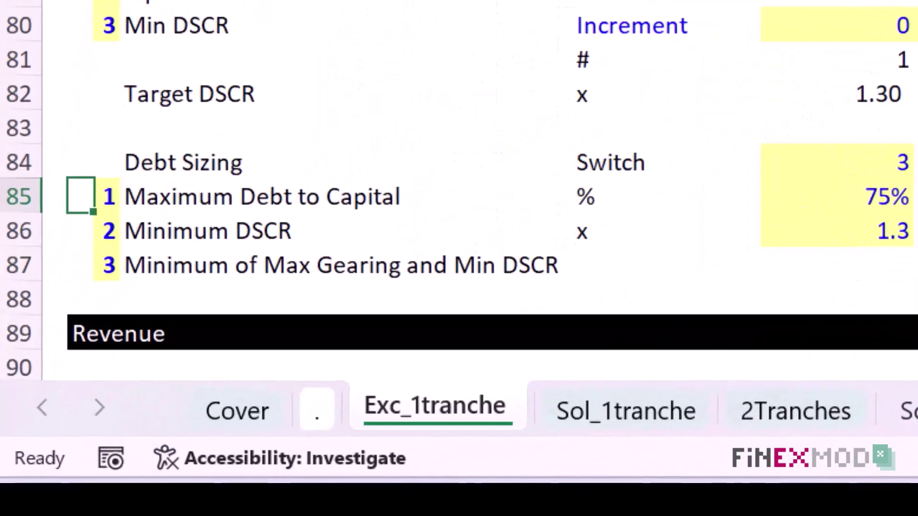
key(Down)
key(shift+space)
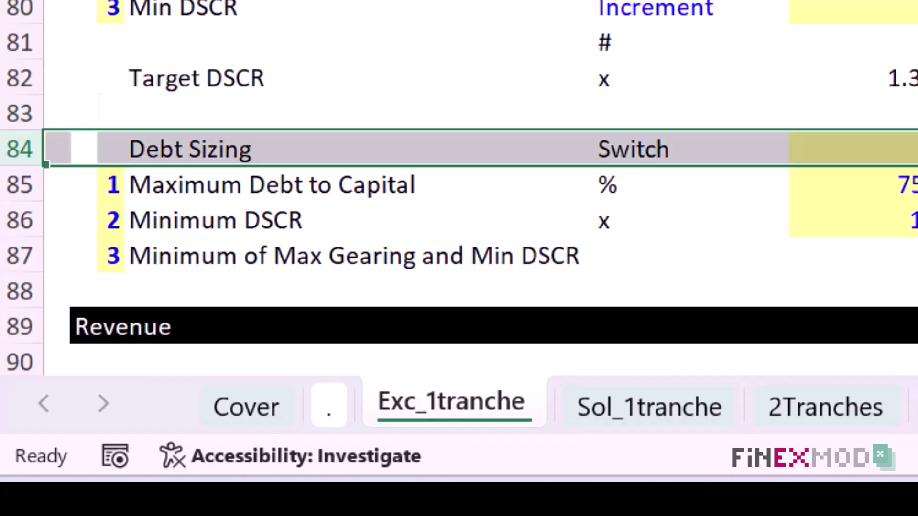
key(Right)
key(Right)
key(Down)
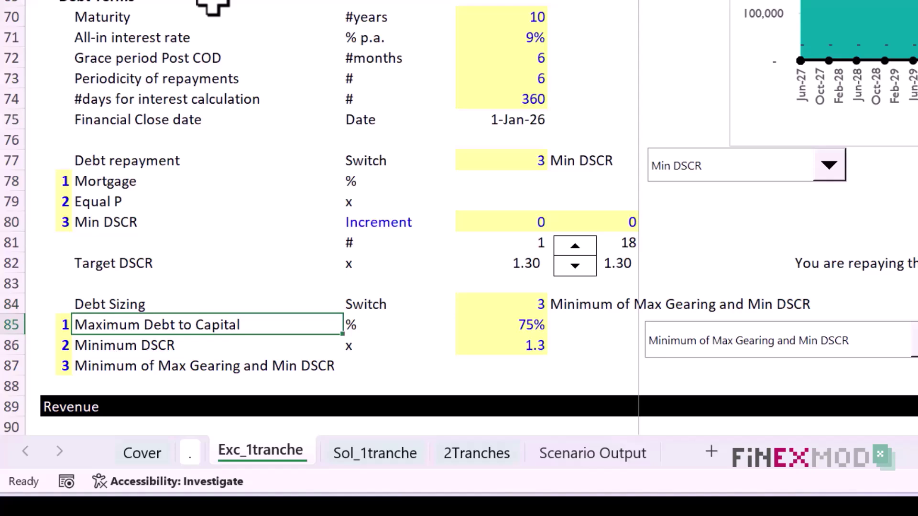
key(shift+space)
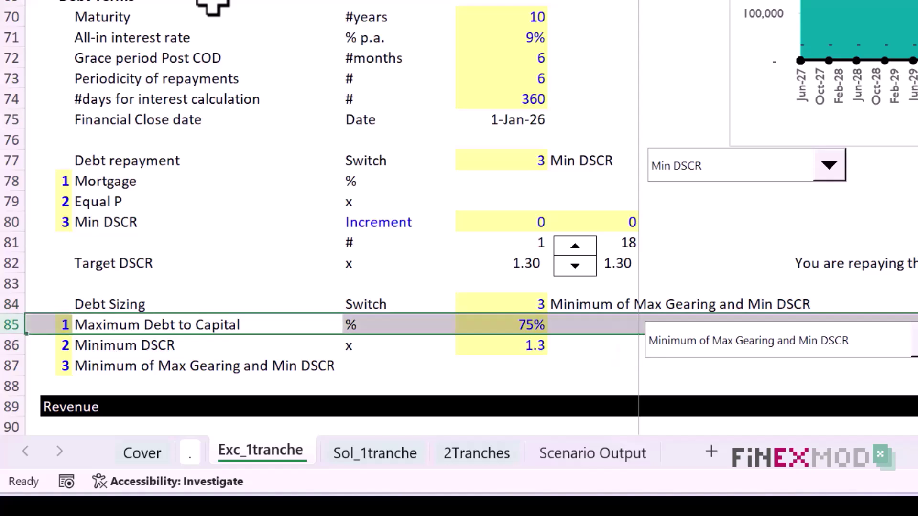
key(Down)
key(shift+space)
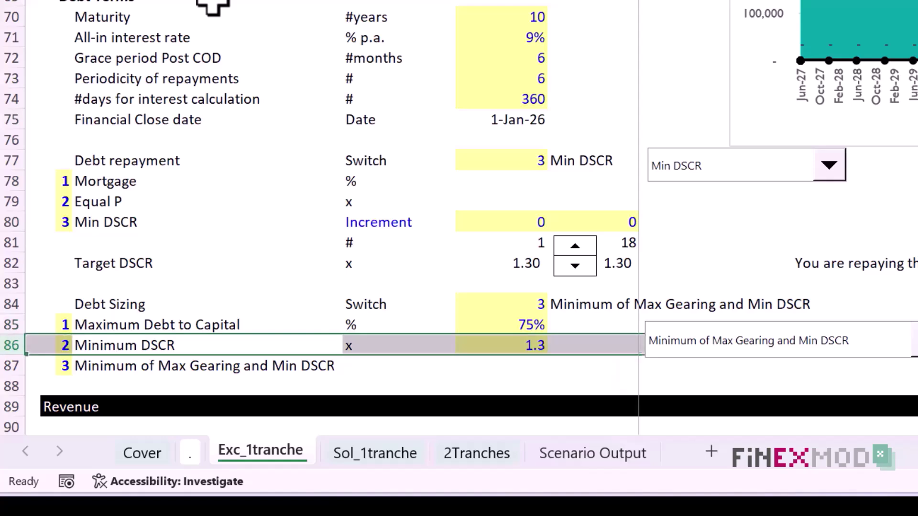
key(Down)
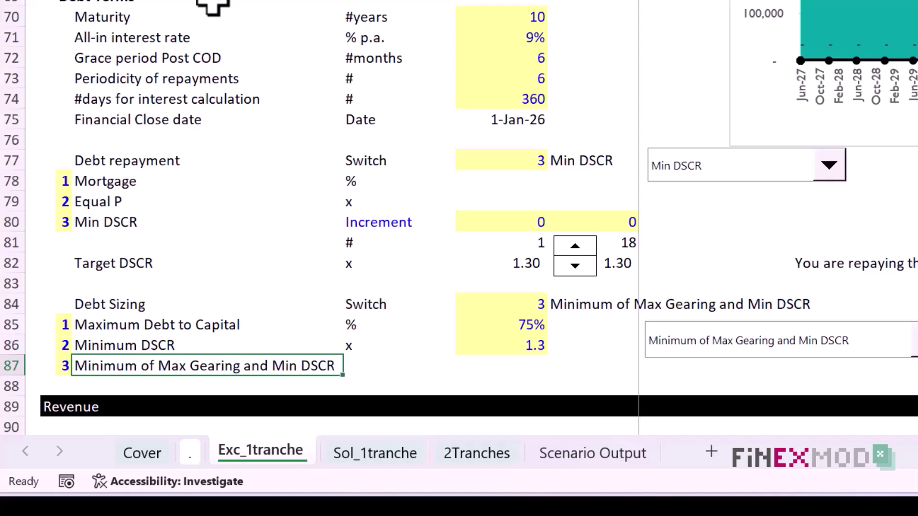
key(shift+space)
Step: Select the 75% maximum debt to capital and 1.3 minimum DSCR inputs and review the numbered sizing options
key(Up)
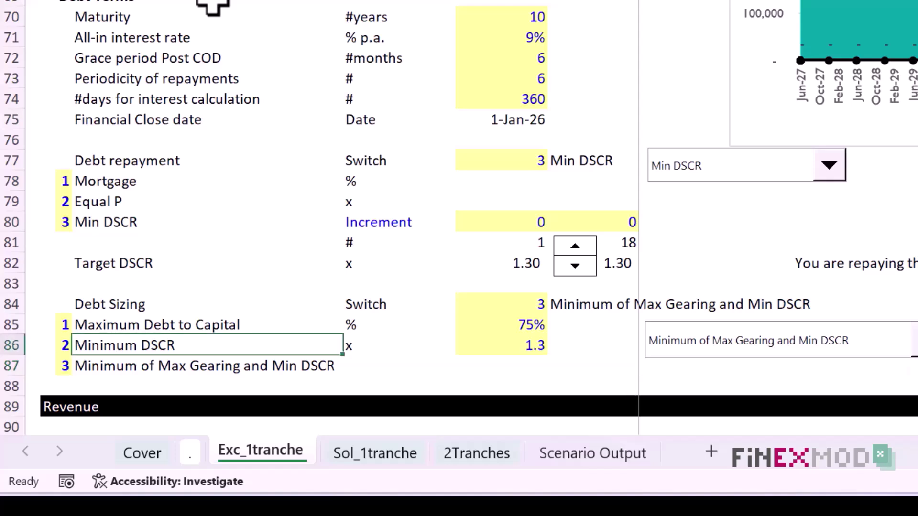
key(Right)
key(Up)
key(Right)
key(shift+Down)
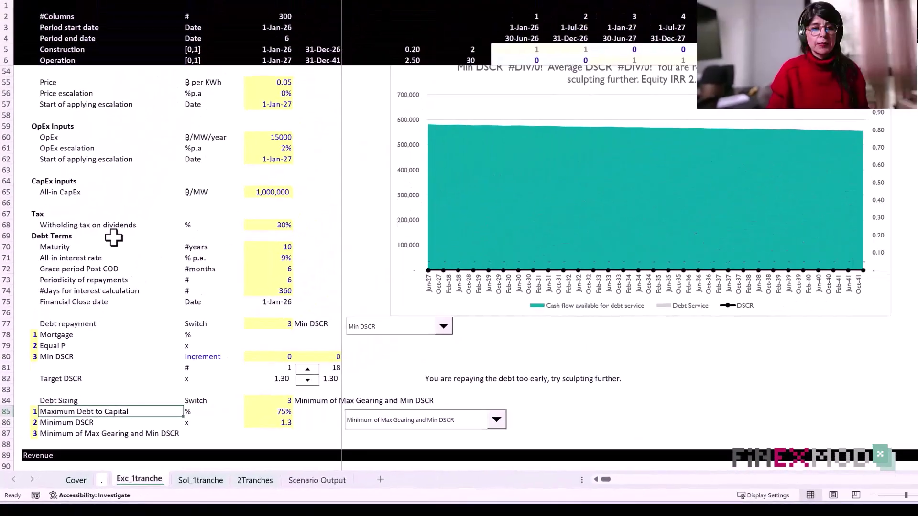
key(Left)
key(Left)
key(Left)
key(Down)
key(Down)
key(Up)
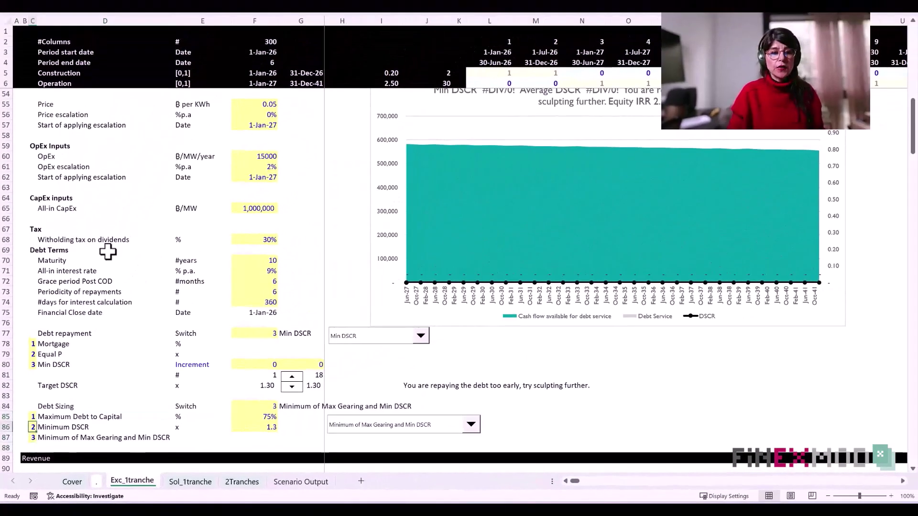
key(Right)
key(Right)
key(Up)
key(Left)
key(Left)
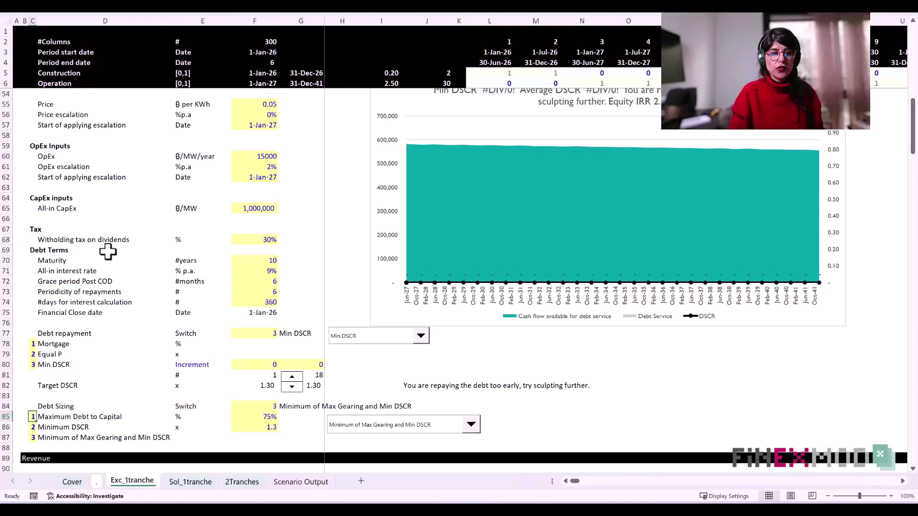
key(Up)
key(Down)
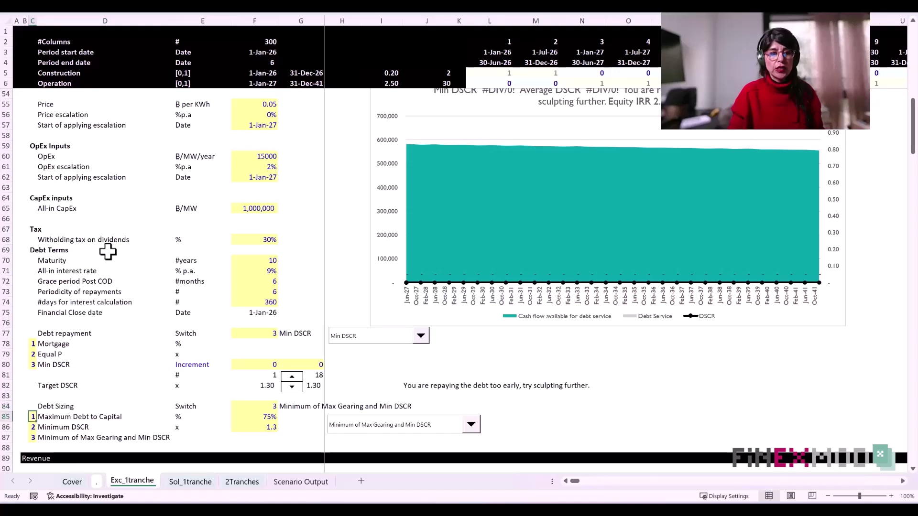
key(Down)
key(Down)
key(Down)
key(Down)
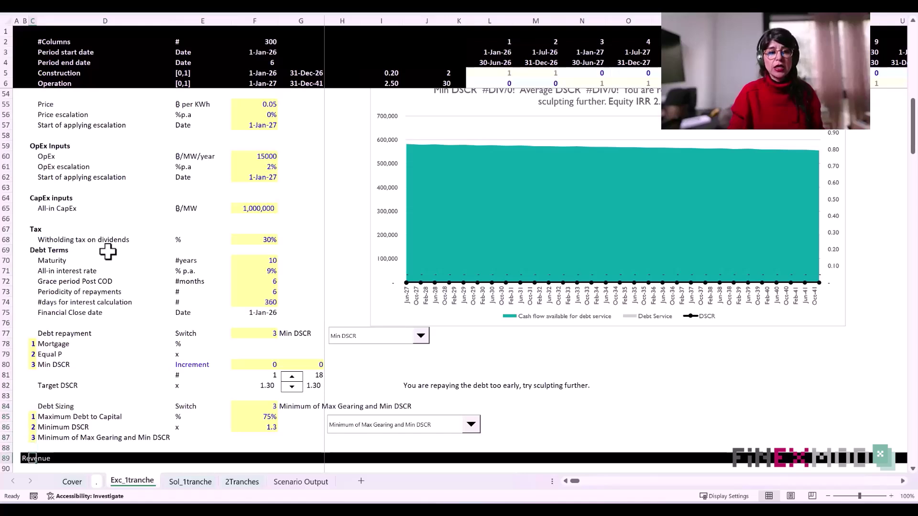
key(Left)
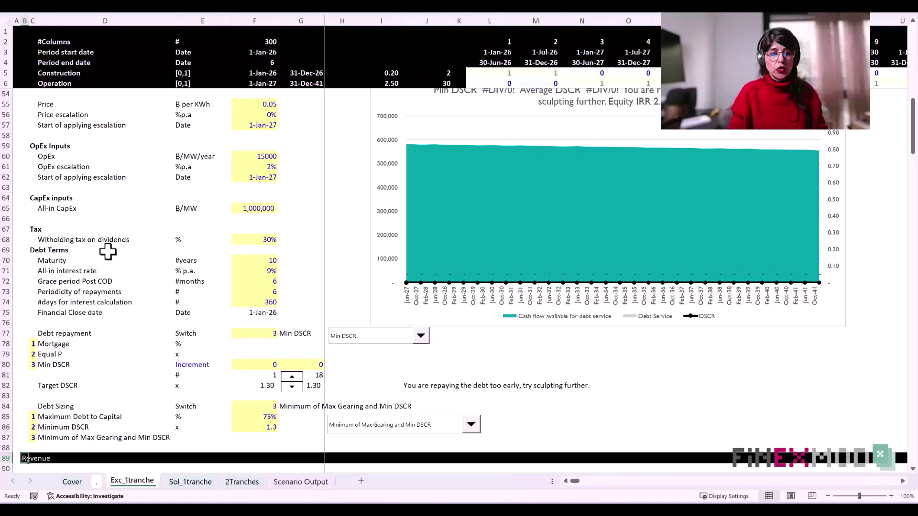
Step: Jump past OpEx, CaPEx and Debt to the Cash Flow Waterfall and highlight its Less CapEx and before-financing rows
key(ctrl+Down)
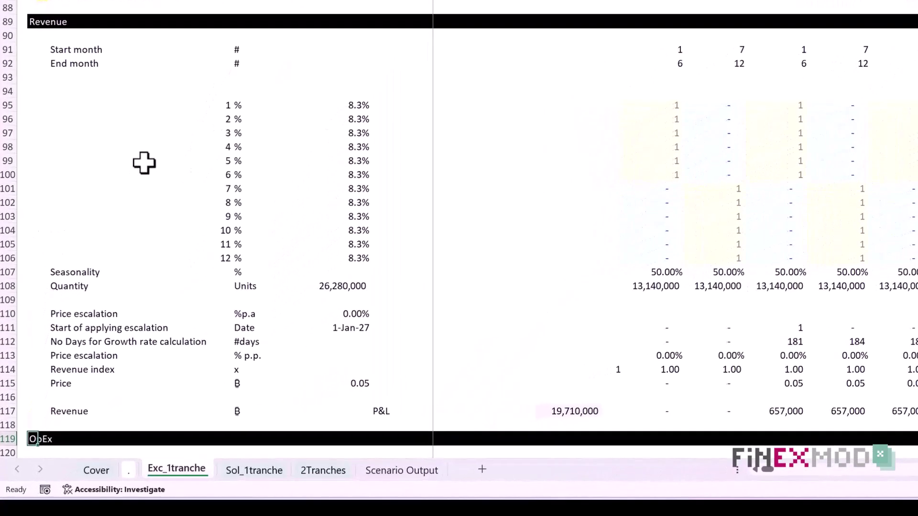
key(ctrl+Down)
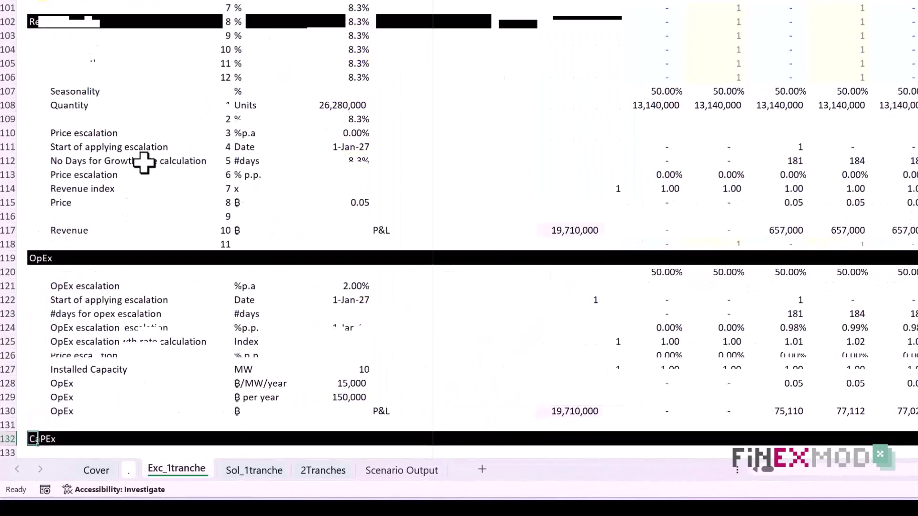
key(ctrl+Down)
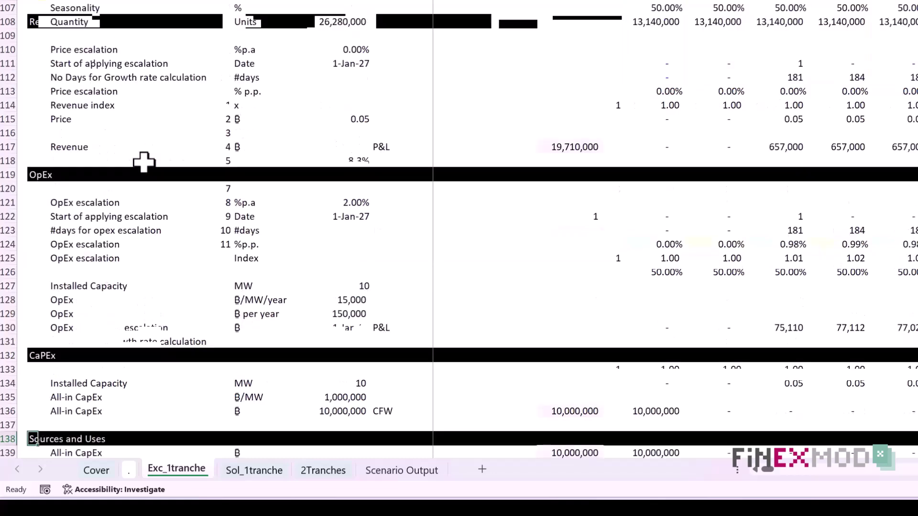
key(ctrl+Down)
key(ctrl+Down)
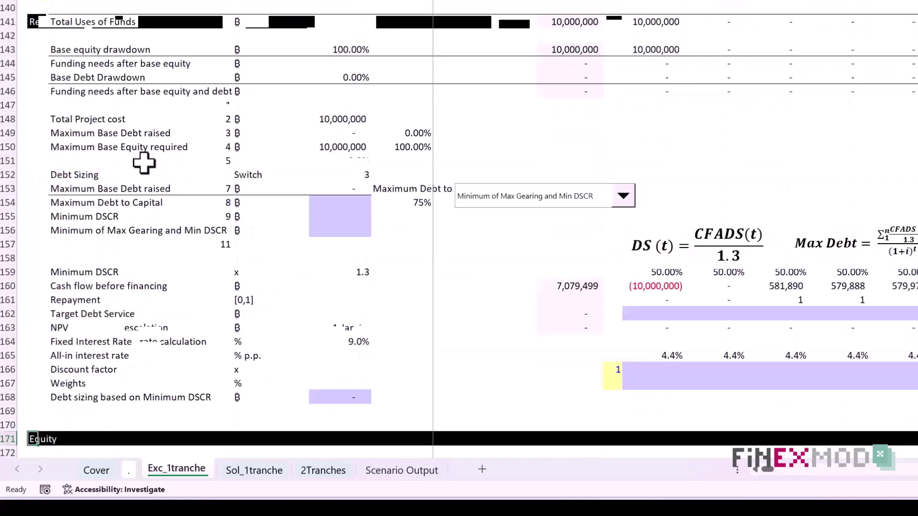
key(ctrl+Down)
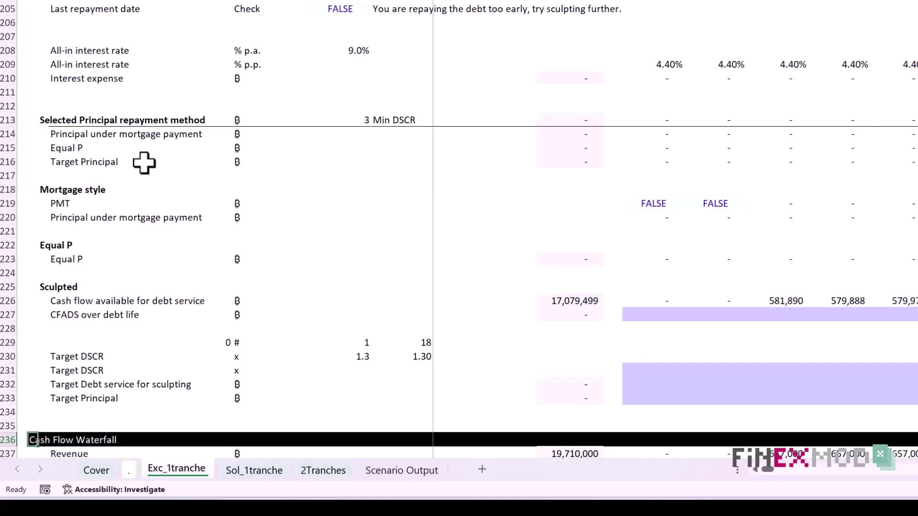
key(Down)
key(Down)
key(Down)
key(Down)
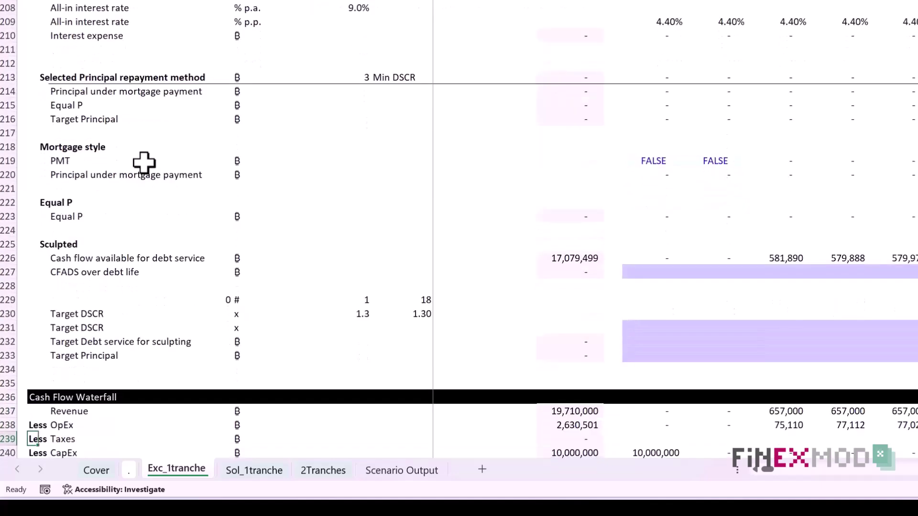
key(Down)
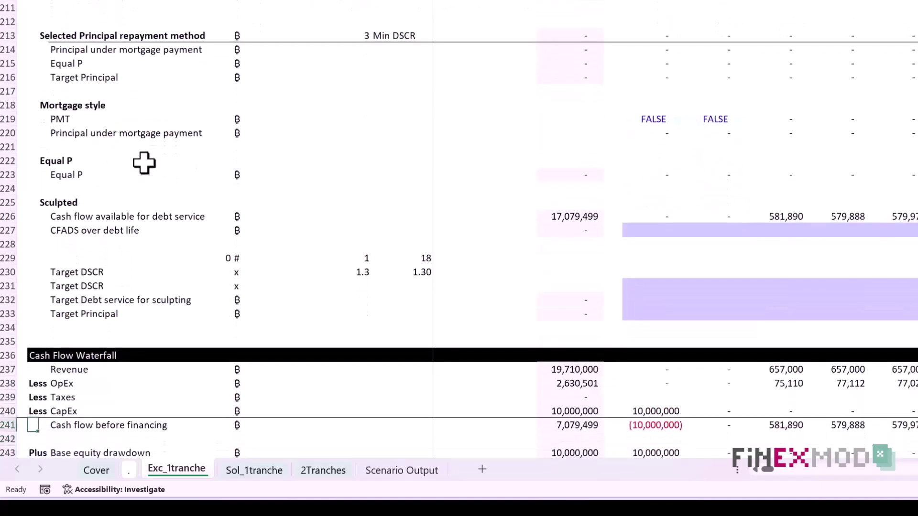
key(shift+space)
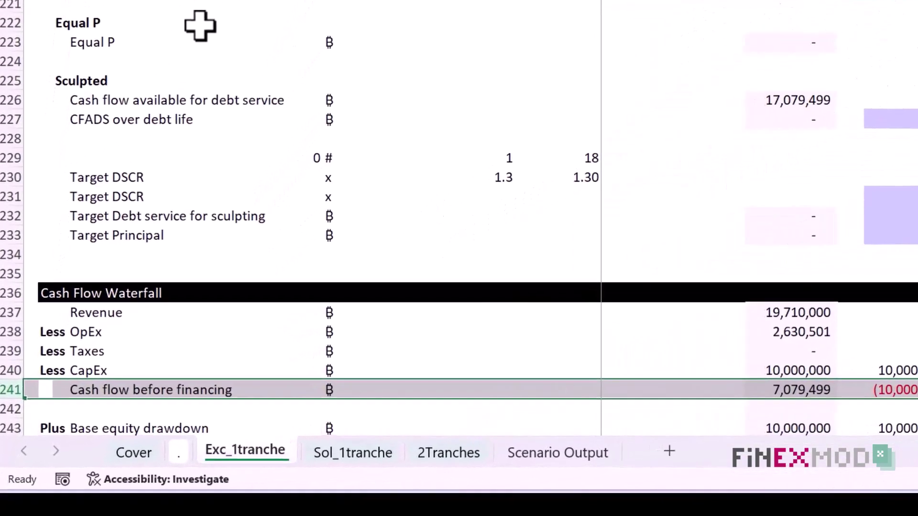
key(Down)
key(Down)
key(Down)
key(Down)
key(Down)
key(Down)
key(Down)
key(Down)
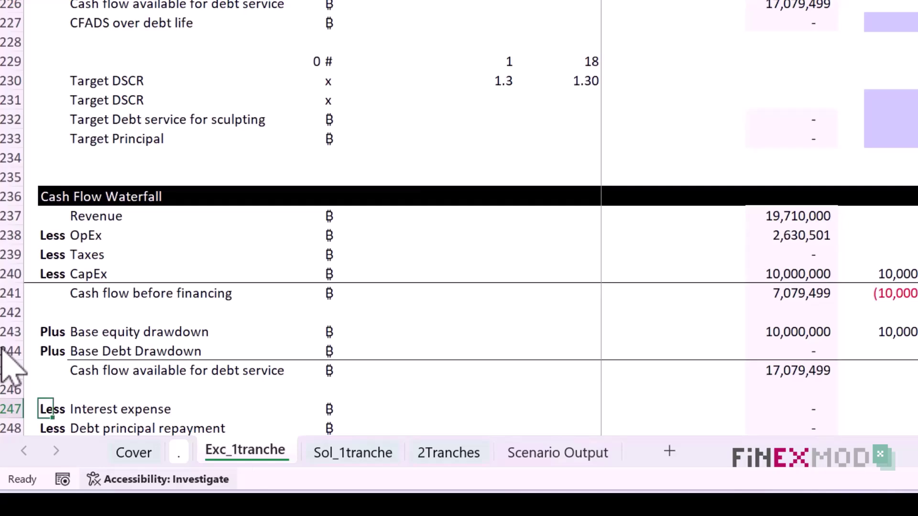
click(7, 291)
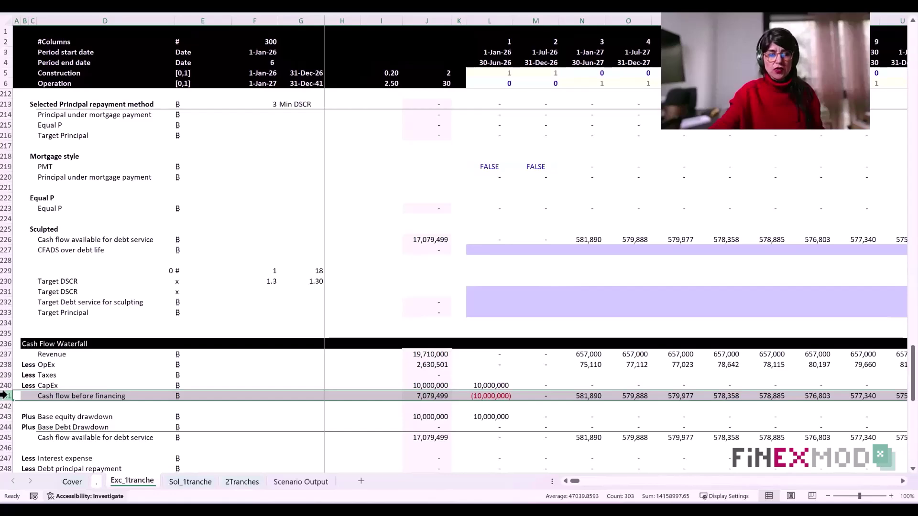
click(6, 385)
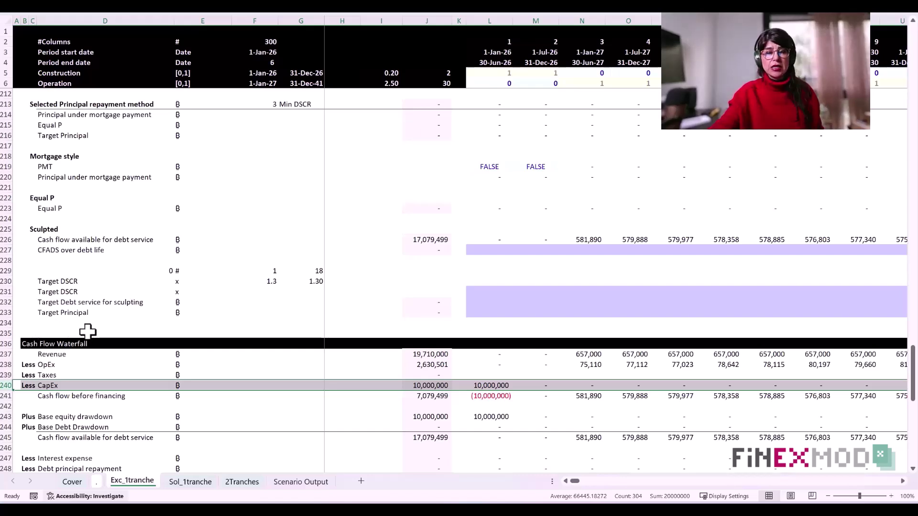
Step: Clear the row selection before working in the Debt Sizing block
click(23, 344)
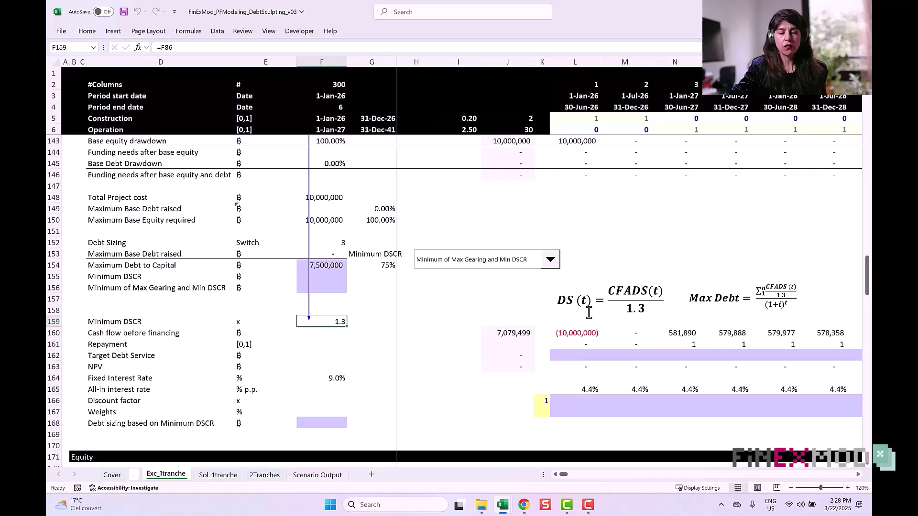
click(51, 333)
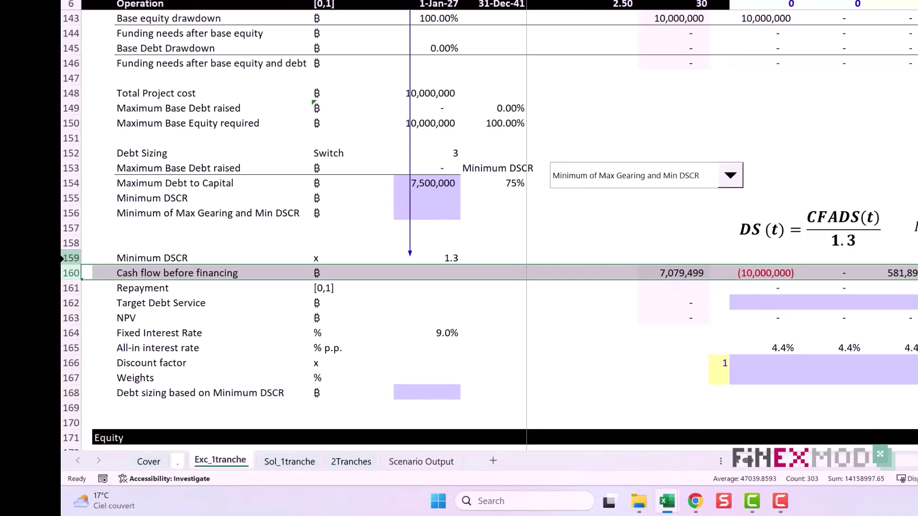
click(50, 322)
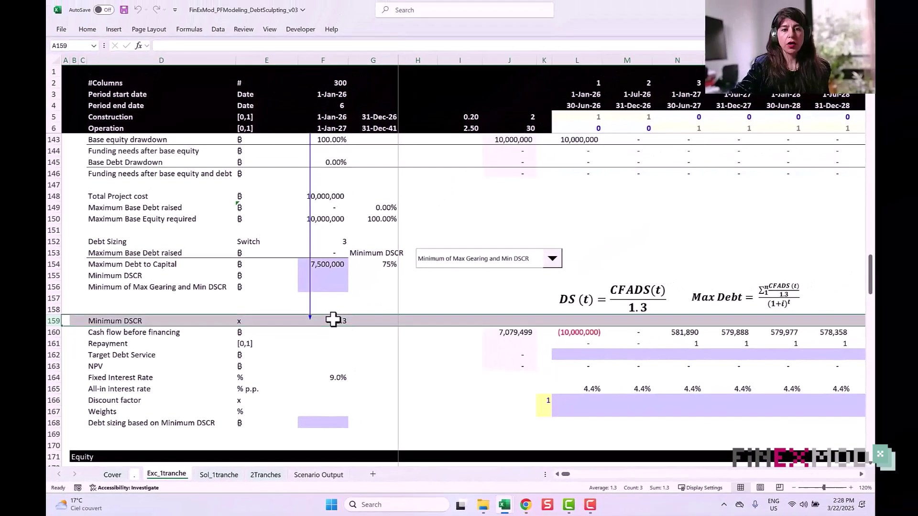
click(442, 256)
double_click(309, 309)
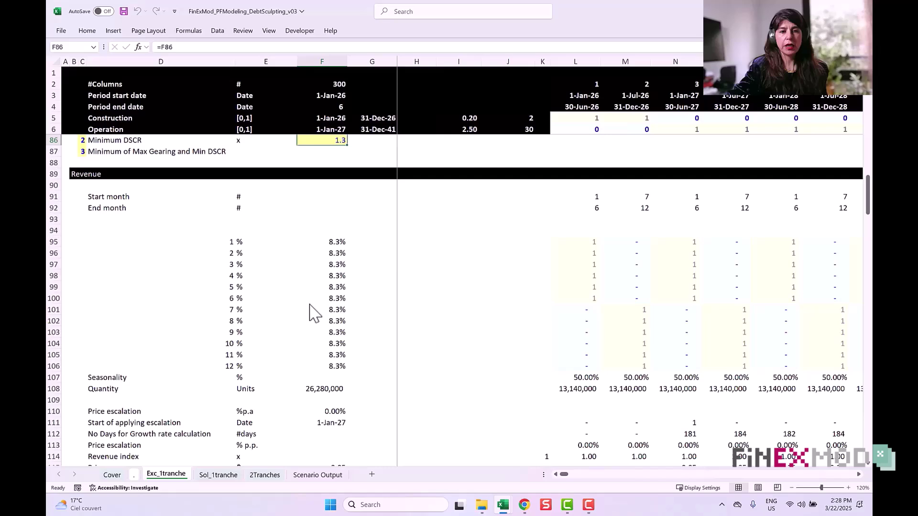
scroll(313, 301, up, 3)
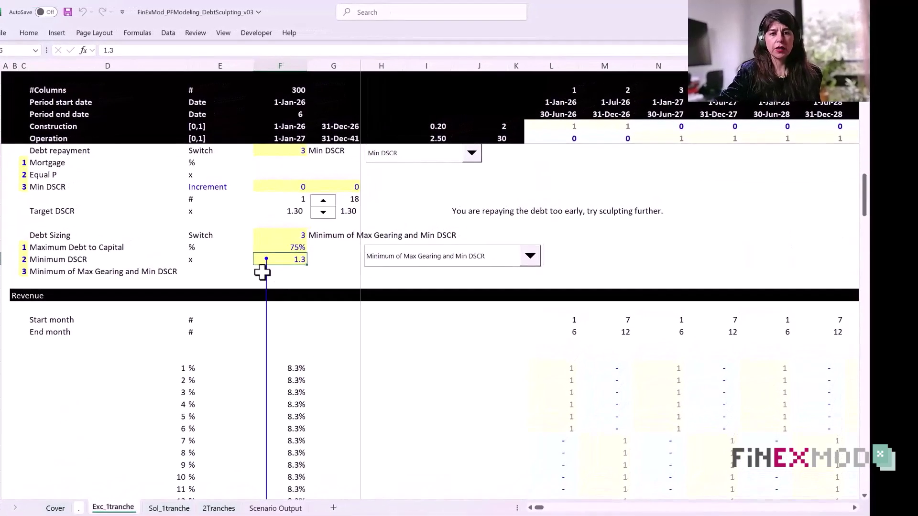
double_click(266, 285)
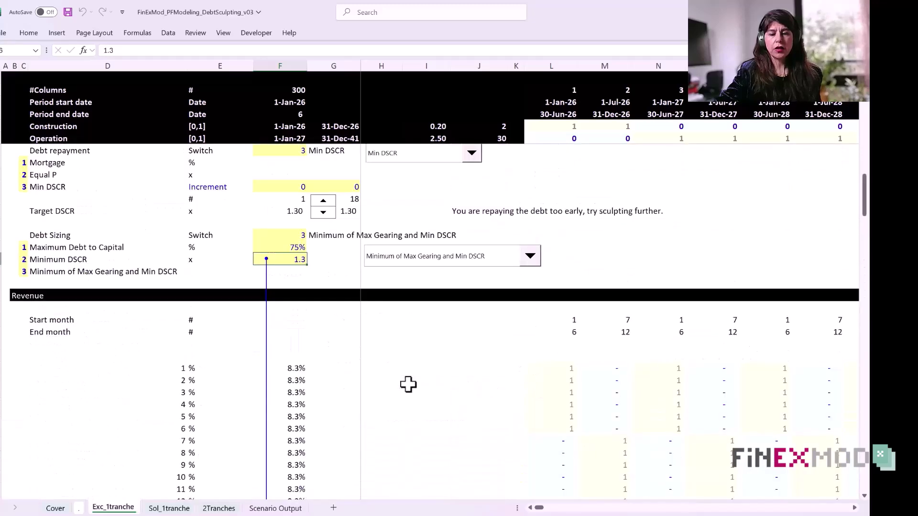
scroll(412, 382, down, 1)
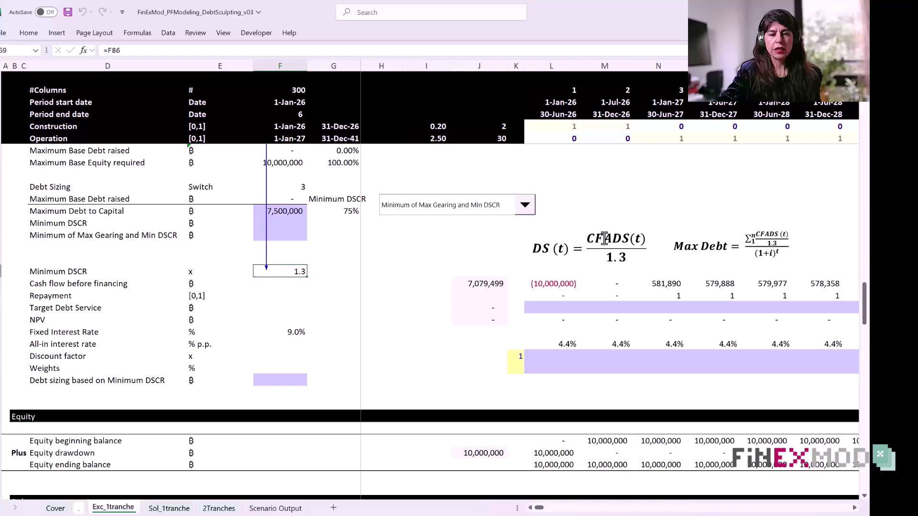
Step: Enter =L160/$F$159*L161 as the first Target Debt Service and fill it across all periods
click(551, 309)
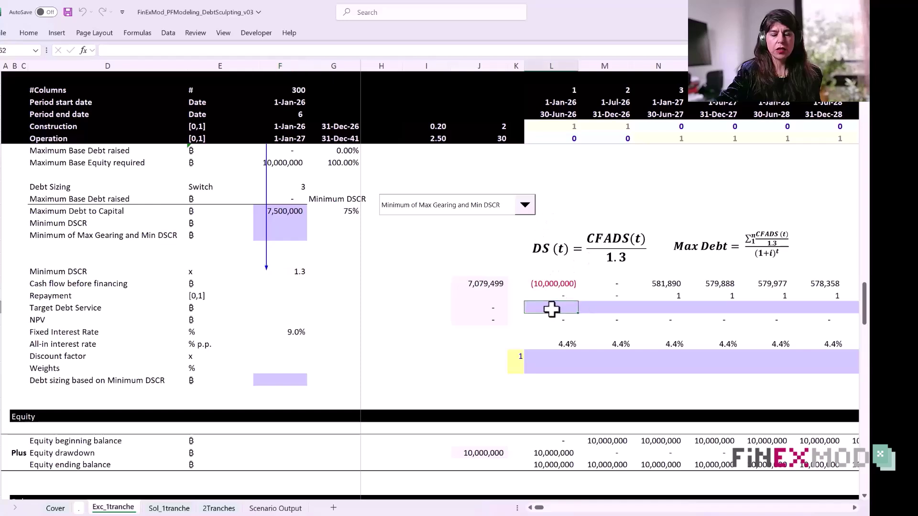
text(=)
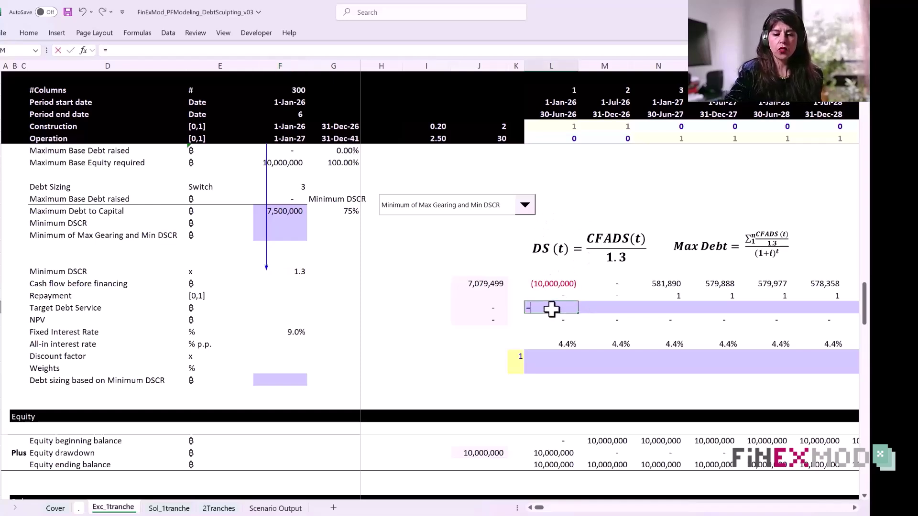
key(Up)
key(Up)
text(/)
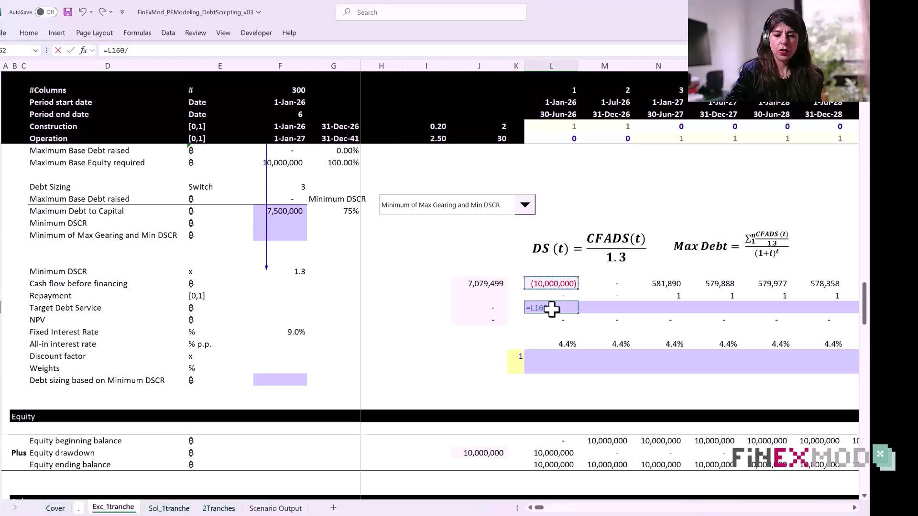
key(Left)
key(Left)
key(Left)
key(Left)
key(Left)
key(Left)
key(Up)
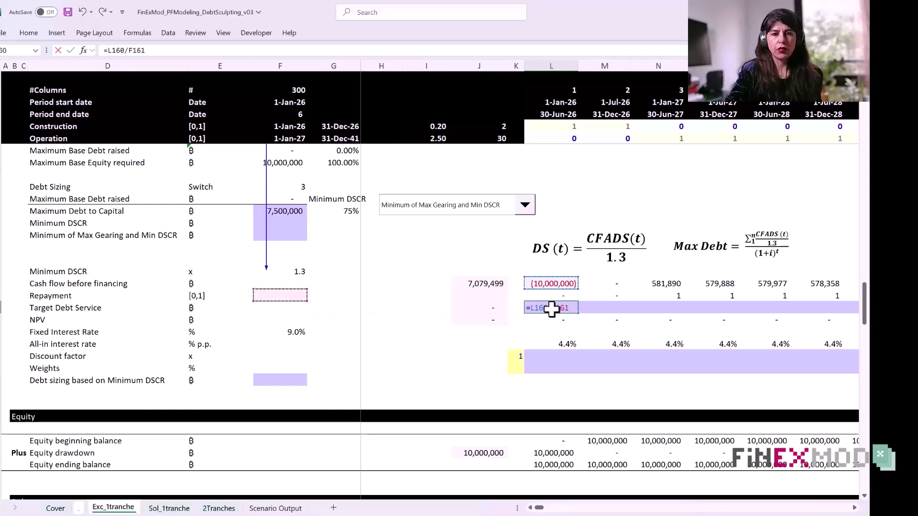
key(Up)
key(Up)
key(F4)
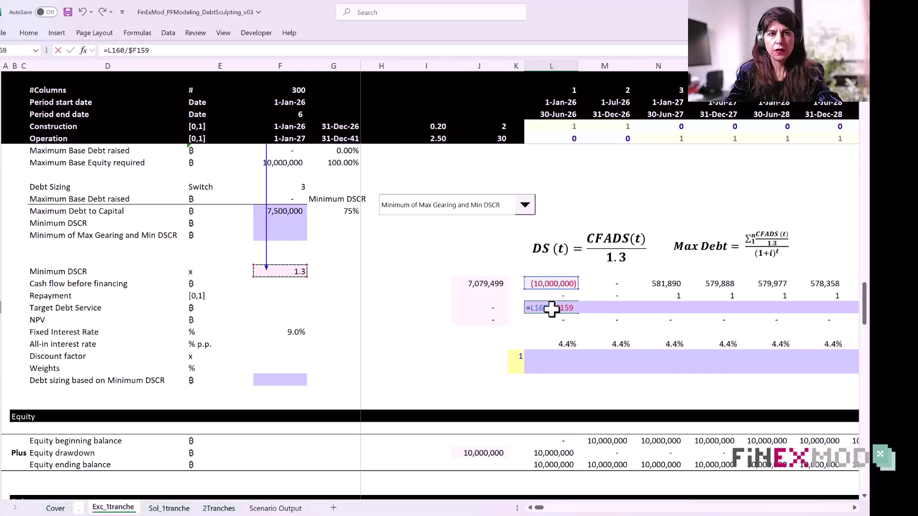
key(Up)
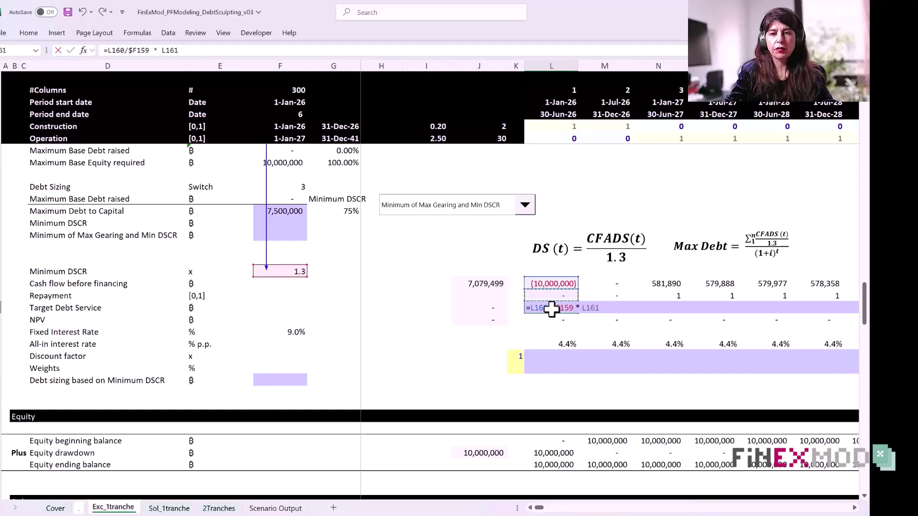
key(ctrl+Return)
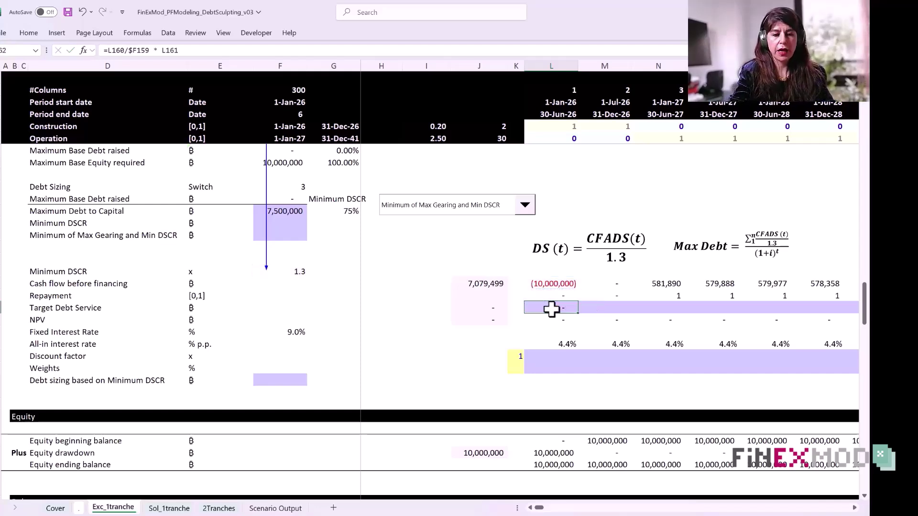
key(ctrl+shift+Right)
key(ctrl+r)
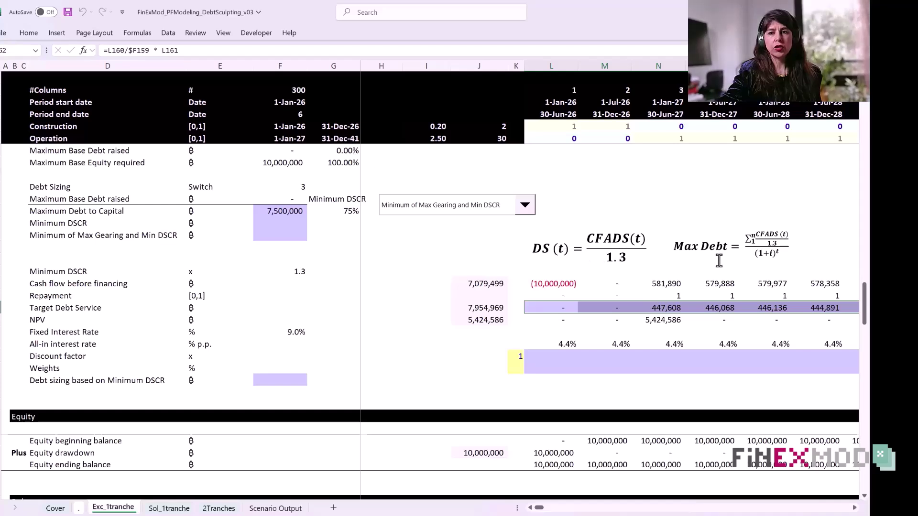
Step: Inspect the Target Debt Service values, the DSCR-based debt cell, and the 9.0% fixed and all-in interest rates
drag(664, 311, 791, 309)
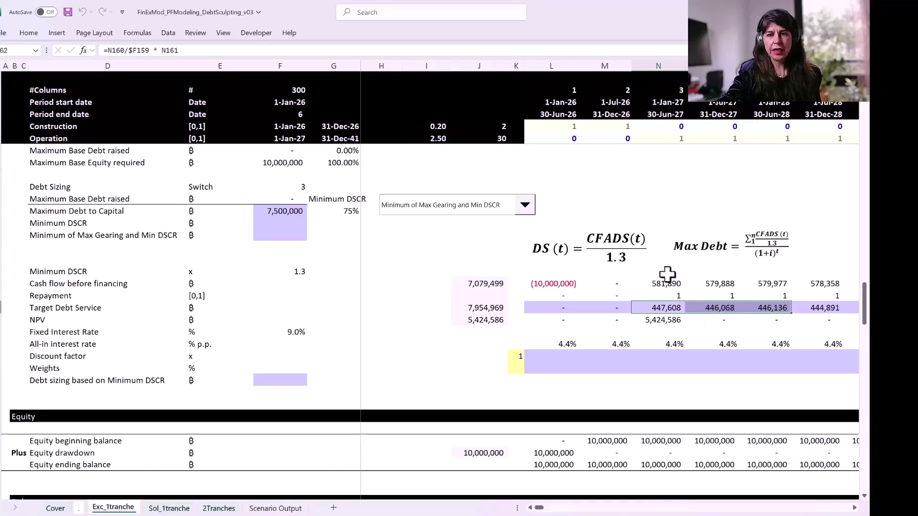
drag(664, 271, 661, 389)
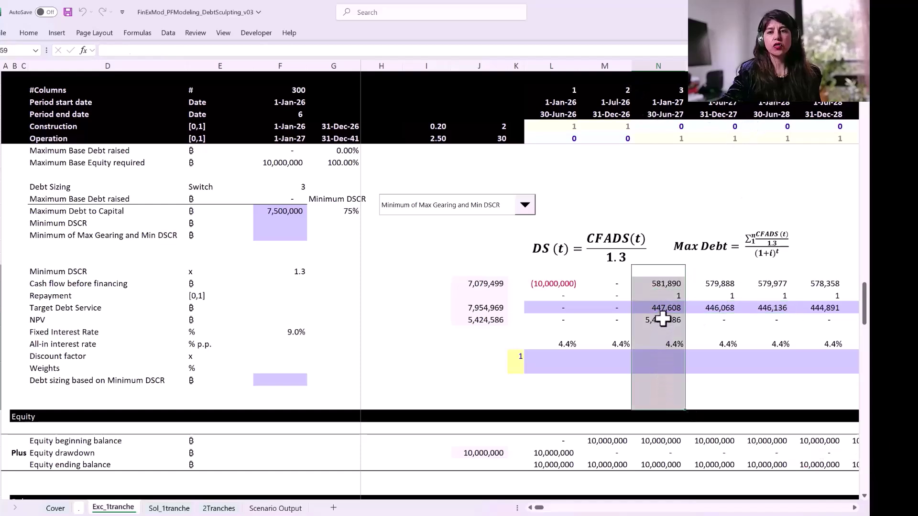
click(274, 381)
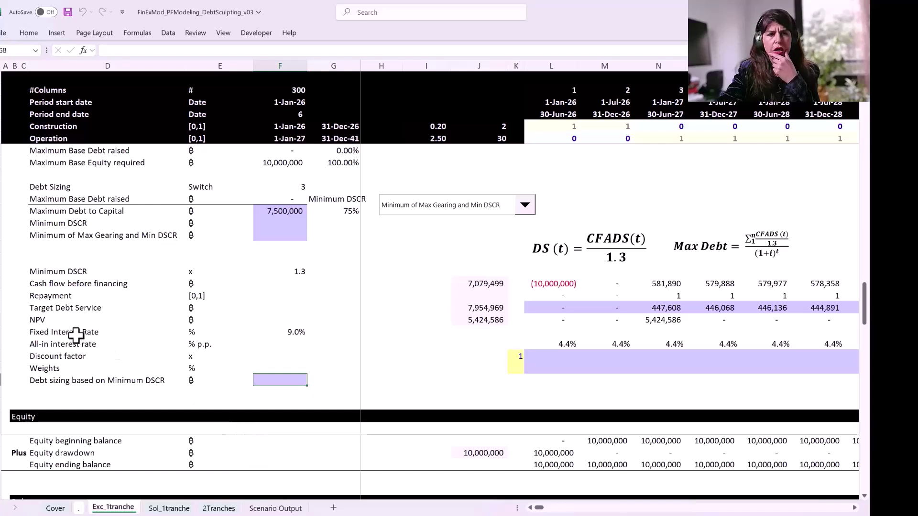
drag(69, 332, 283, 330)
click(292, 331)
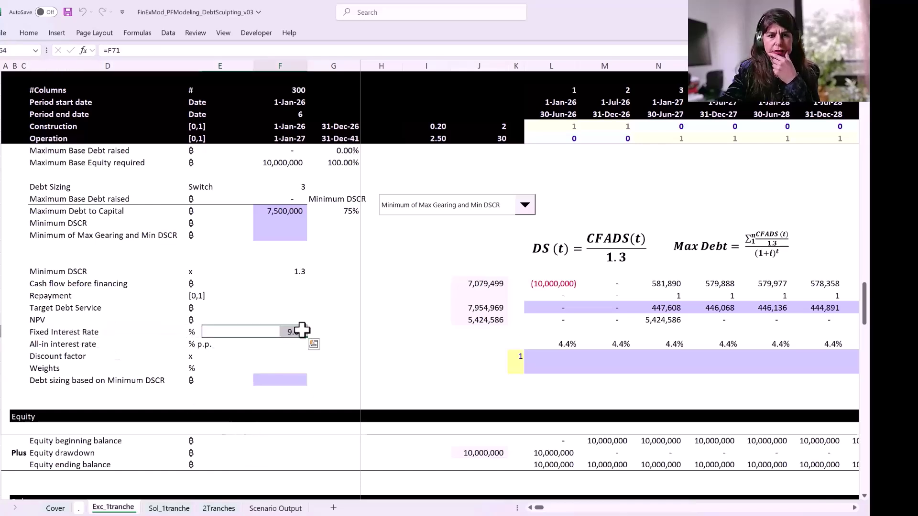
drag(565, 344, 659, 344)
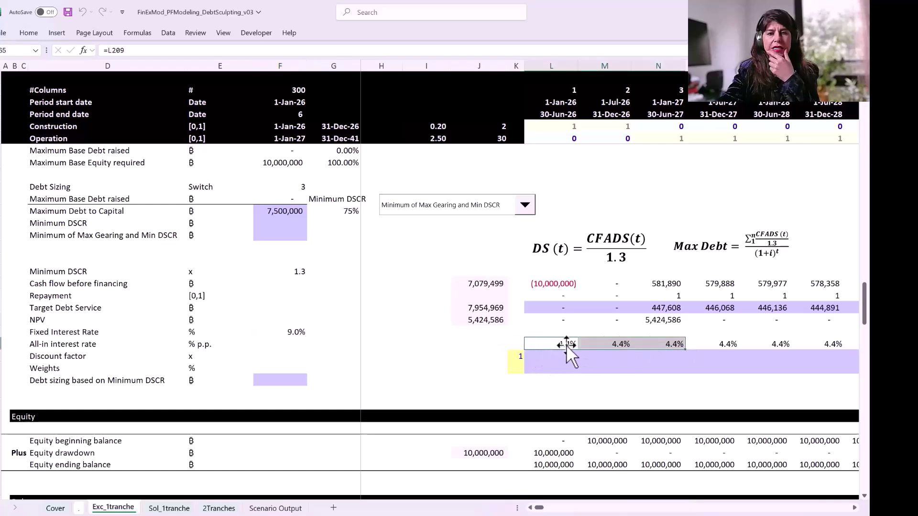
Step: Build the Discount factor row as previous factor × (1 + all-in rate × repayment flag) across all periods
click(562, 357)
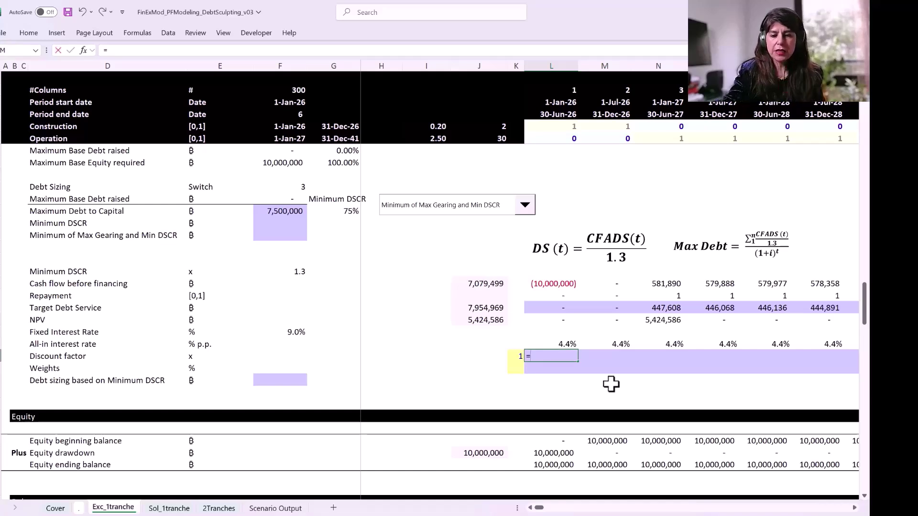
text(=)
key(Left)
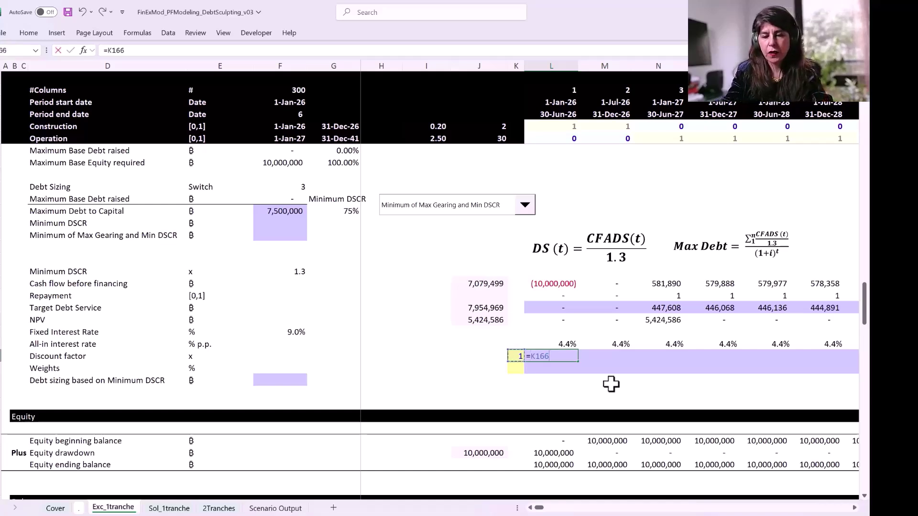
text(*()
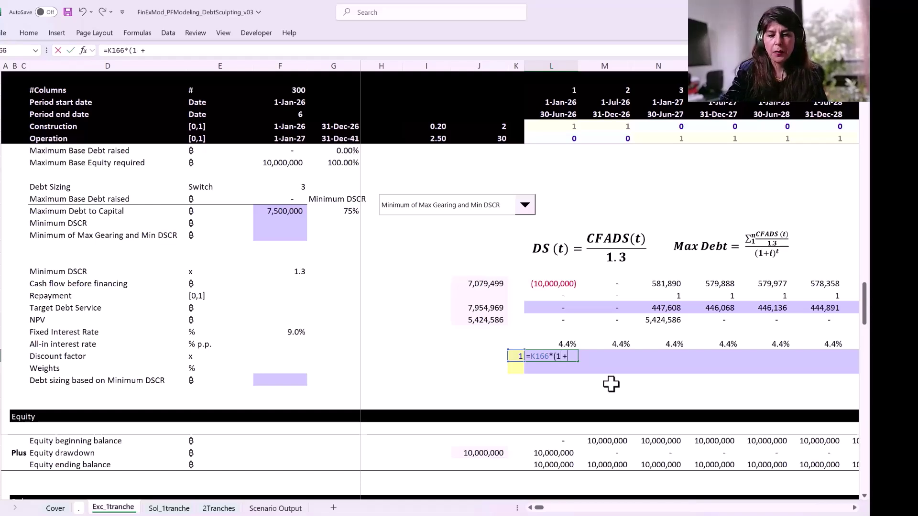
text(1 +)
key(Up)
text(*)
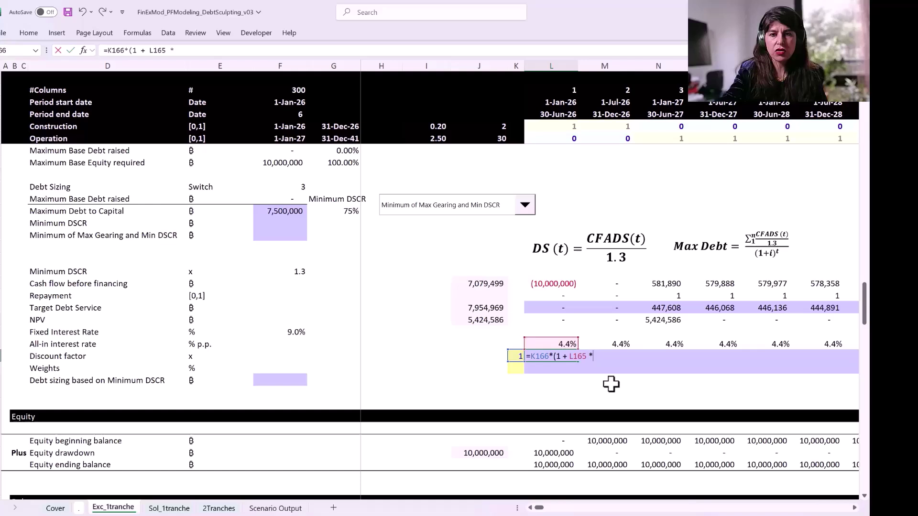
key(Up)
key(Up)
key(Up)
key(Up)
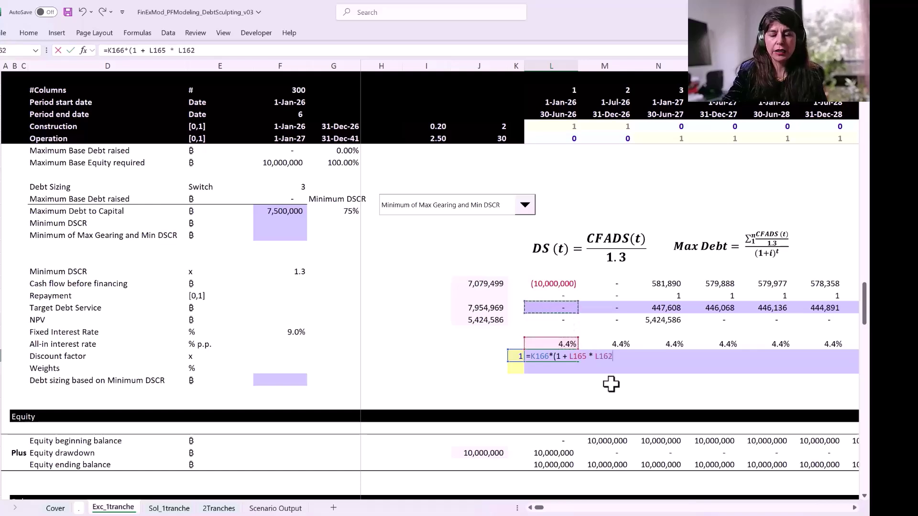
key(Up)
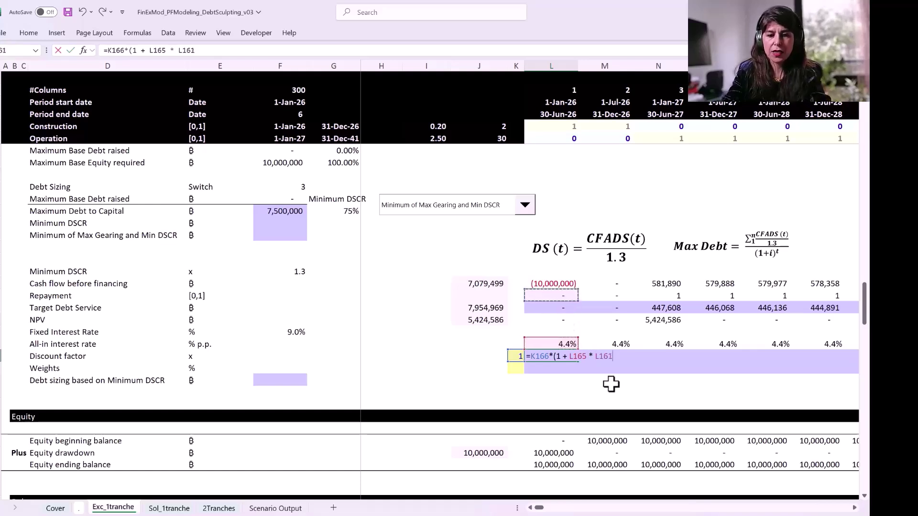
text())
key(ctrl+Return)
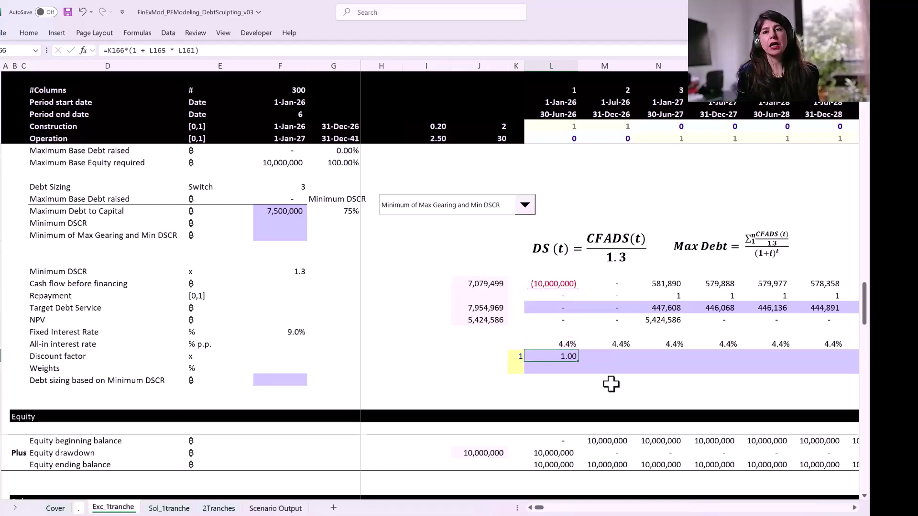
key(ctrl+shift+Right)
key(ctrl+r)
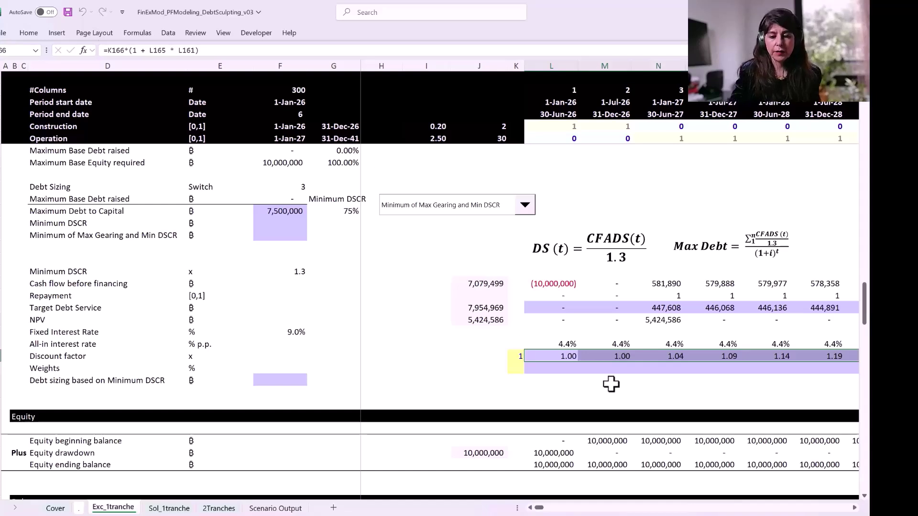
Step: Fill the Weights row with =1/L166 across all periods, giving 100%, 100%, 96%, 92% onward
key(Down)
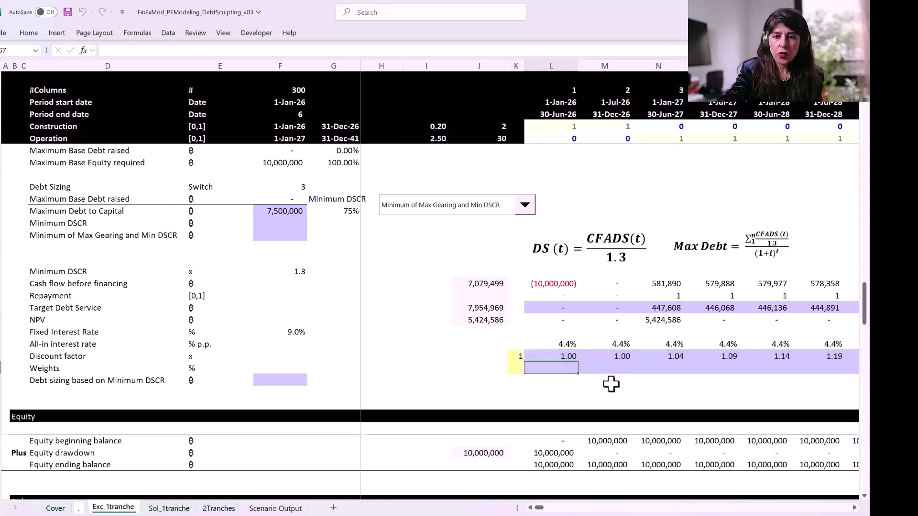
text(=1)
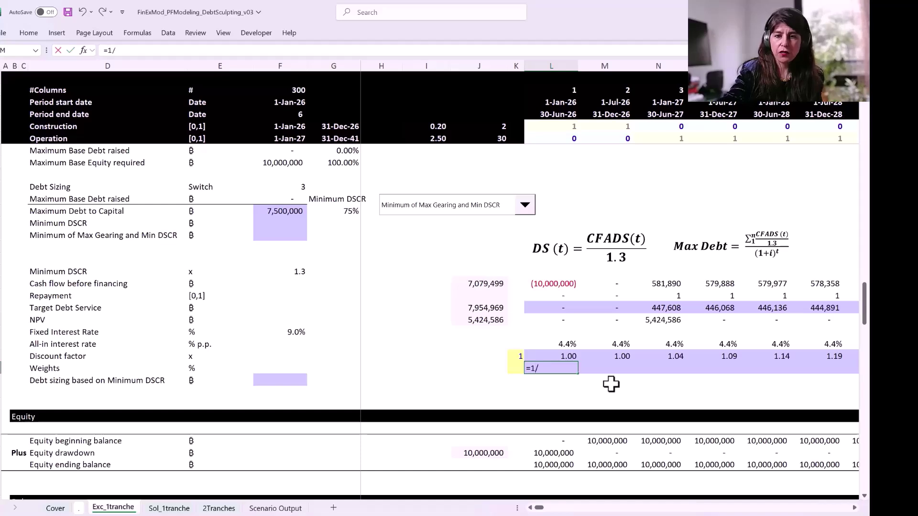
text(/)
key(Up)
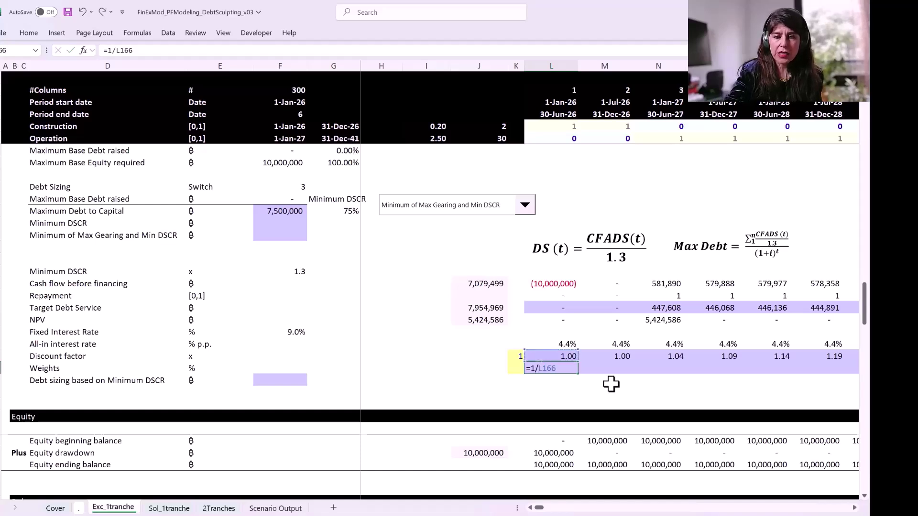
key(ctrl+Return)
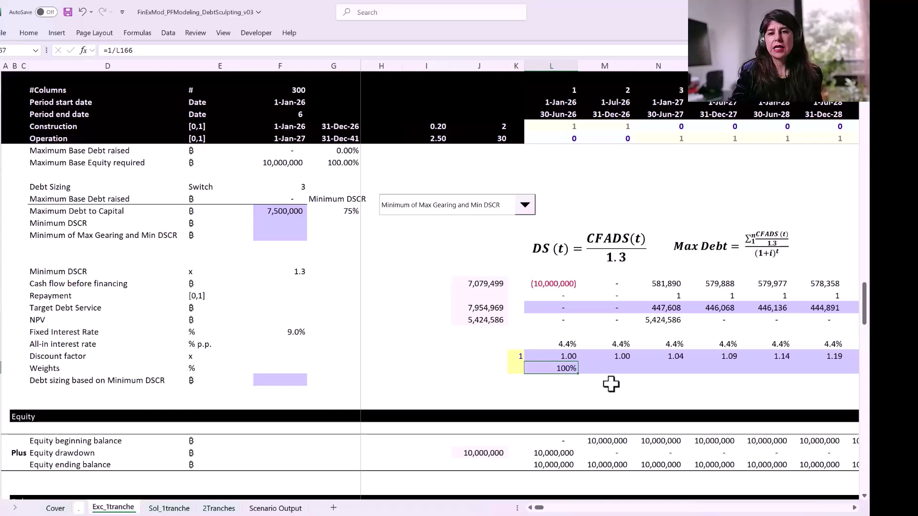
key(ctrl+shift+Right)
key(ctrl+r)
key(Right)
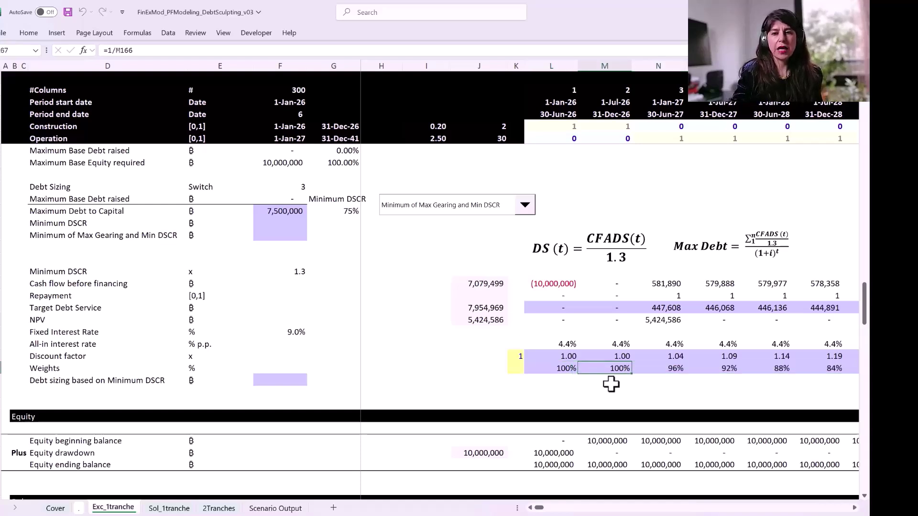
key(Right)
key(Right)
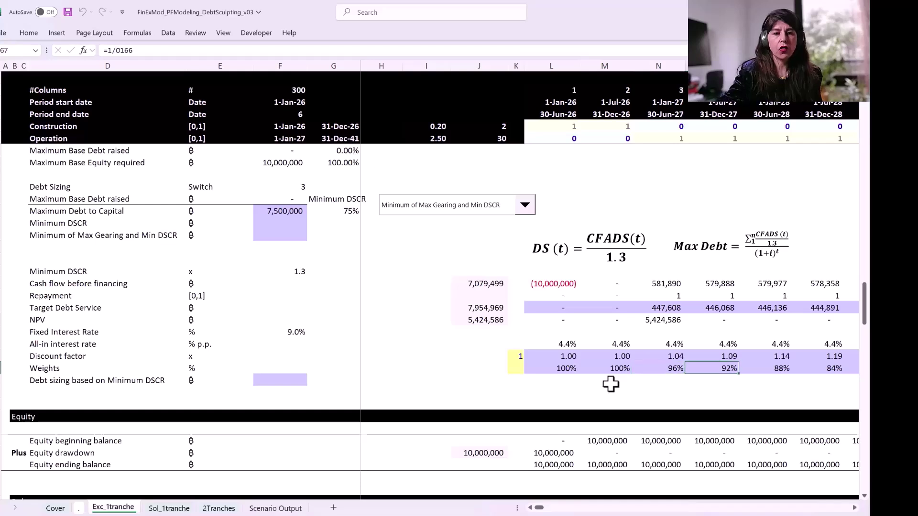
Step: Enter =SUMPRODUCT(L162:KY162,L167:KY167) in F168, returning 5,424,586 as the DSCR-based debt
click(278, 380)
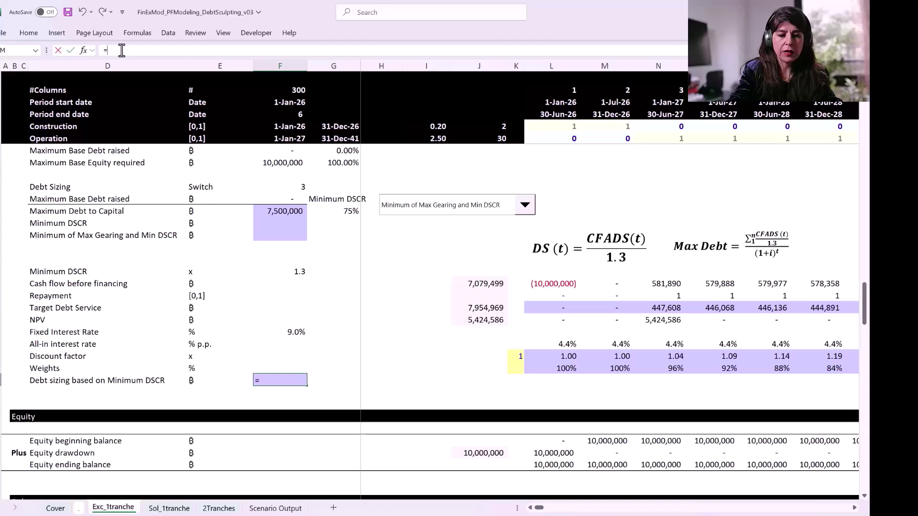
text(=sum)
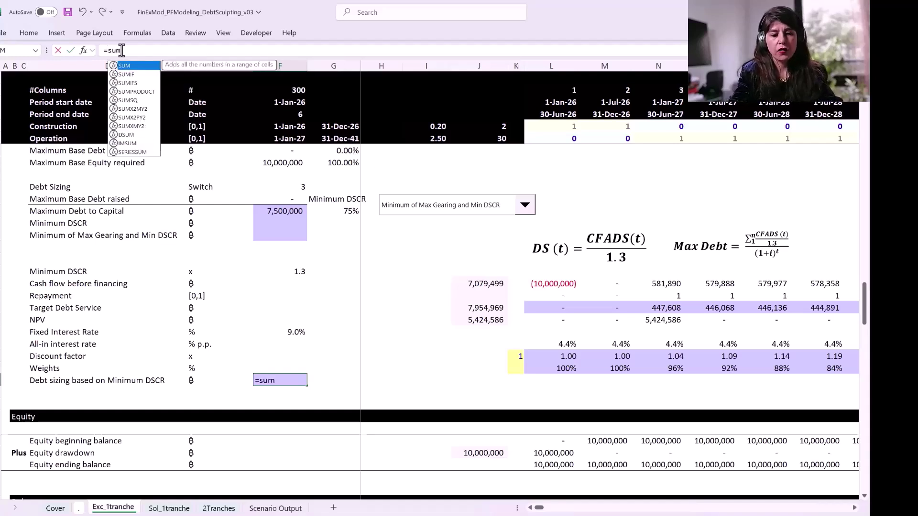
text(p)
key(Tab)
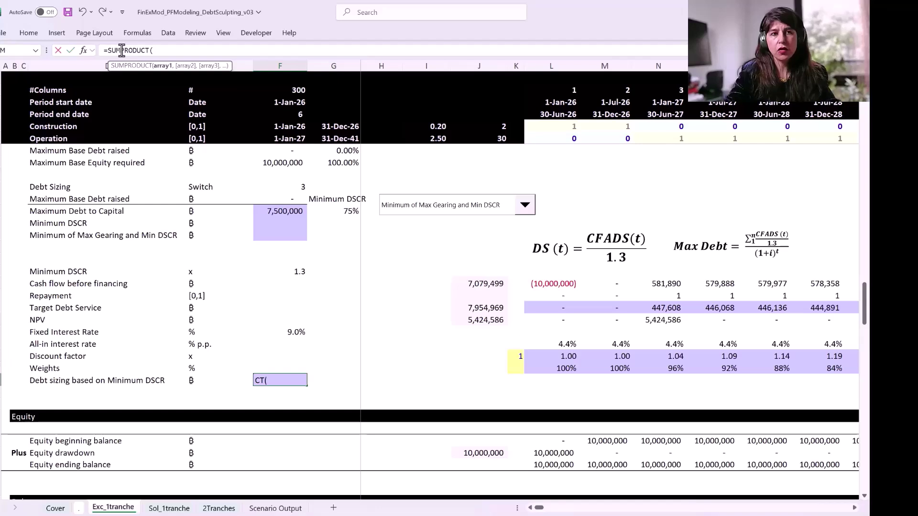
click(544, 309)
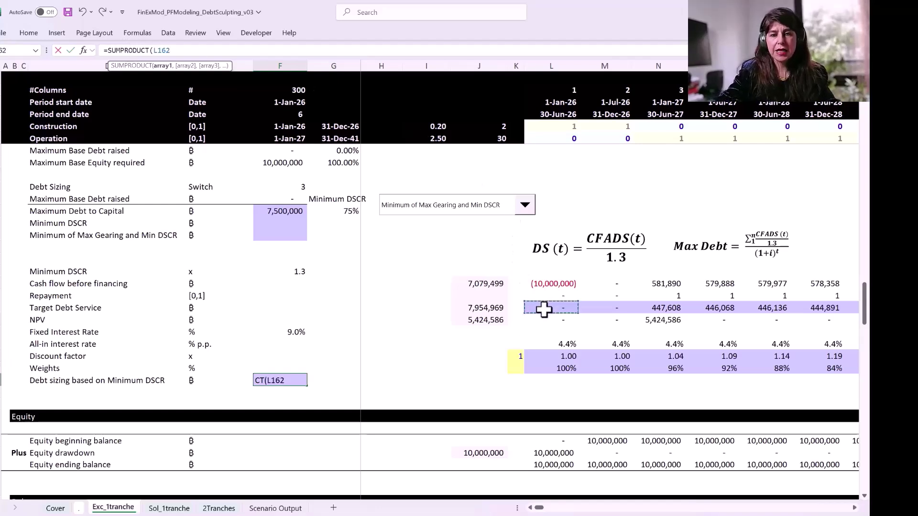
key(ctrl+shift+Right)
text(,)
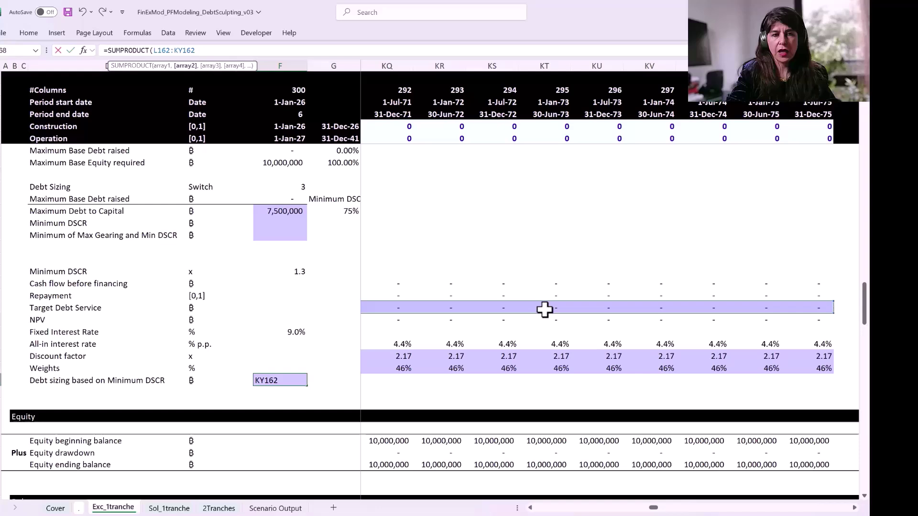
key(Left)
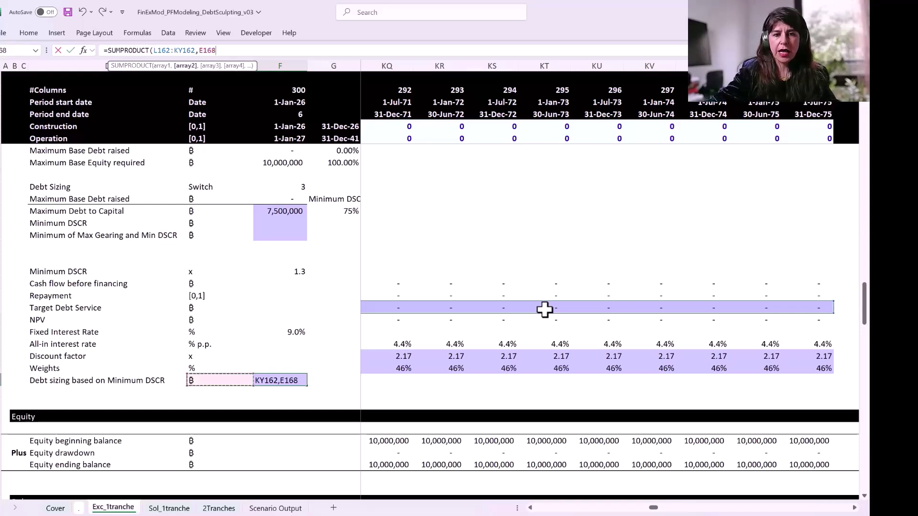
drag(653, 508, 529, 510)
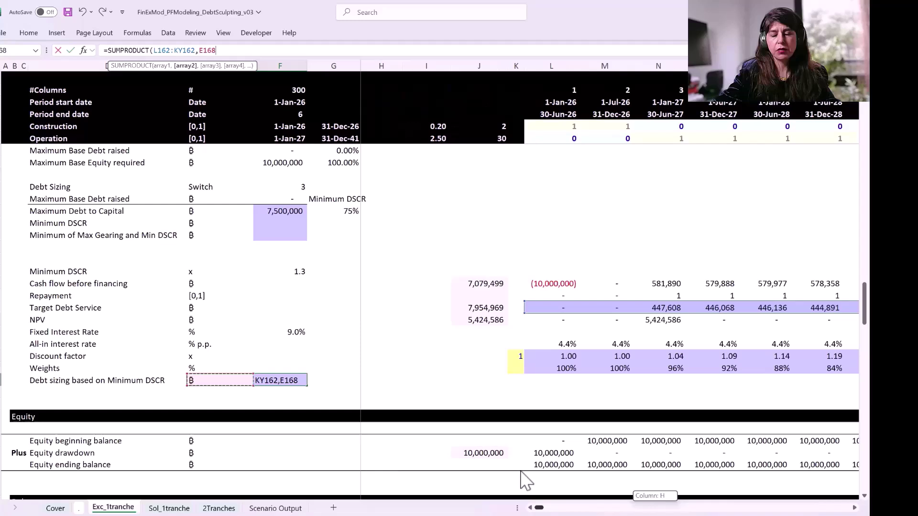
click(555, 367)
key(ctrl+shift+Right)
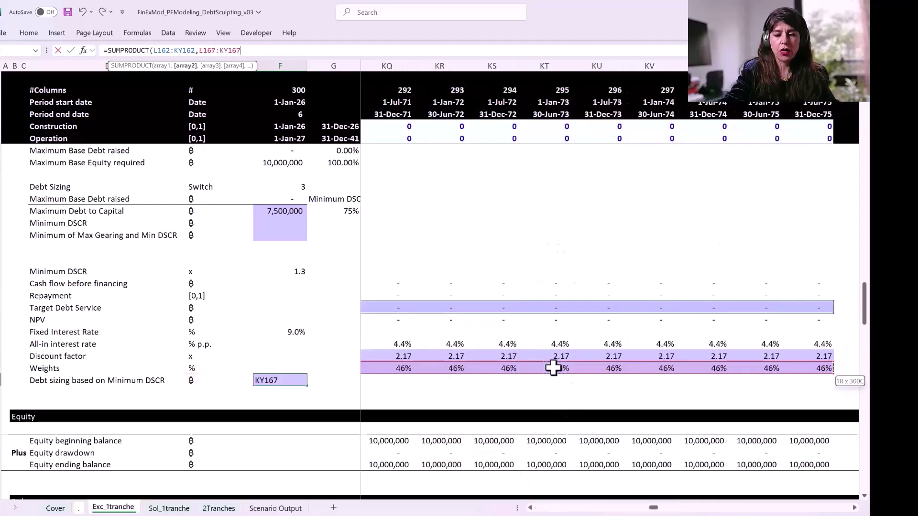
key(Return)
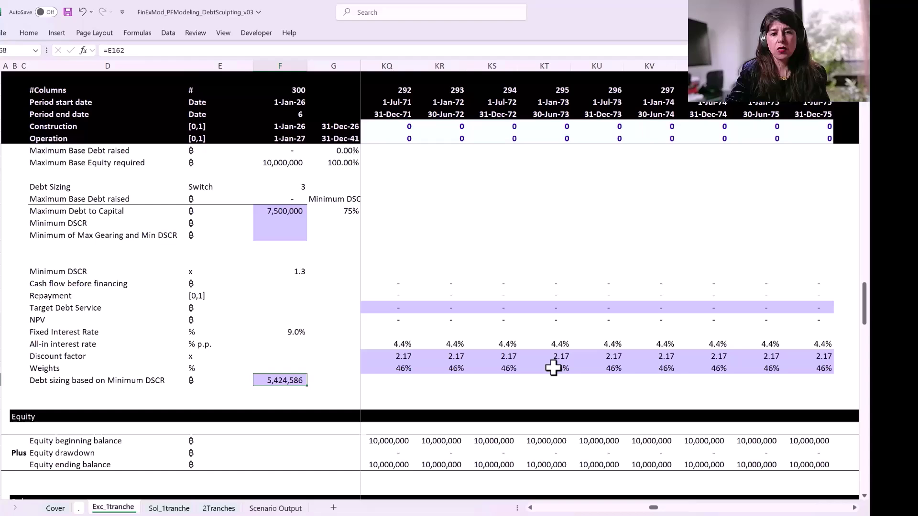
key(Right)
key(Right)
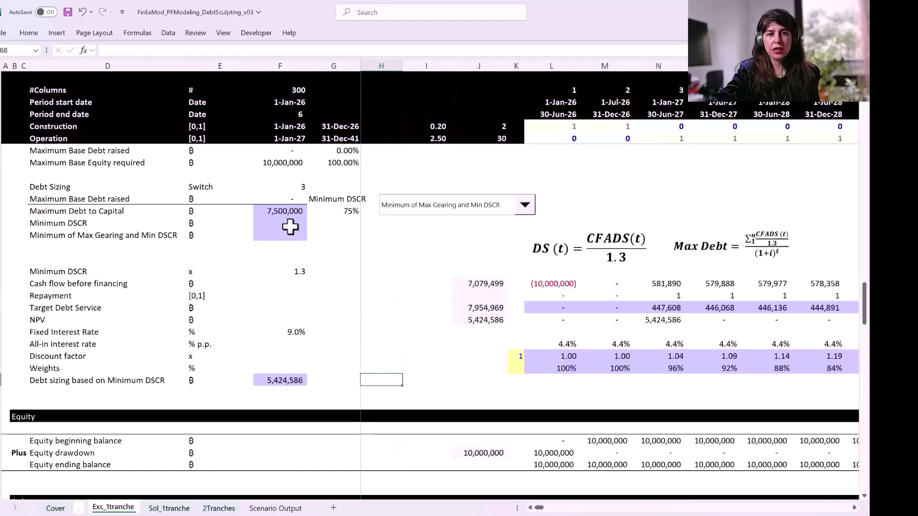
Step: Link the Minimum DSCR debt cell F155 to the DSCR-based debt sizing with =F168
scroll(290, 227, up, 1)
click(294, 259)
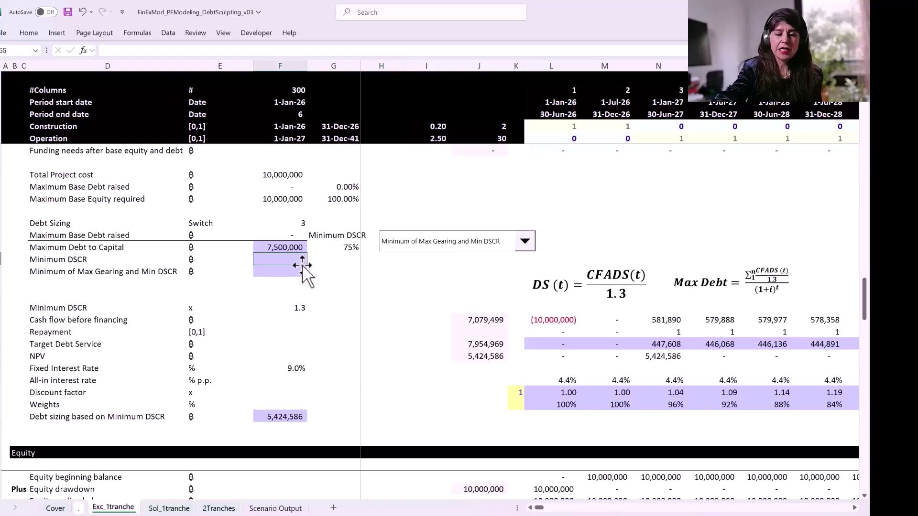
text(=)
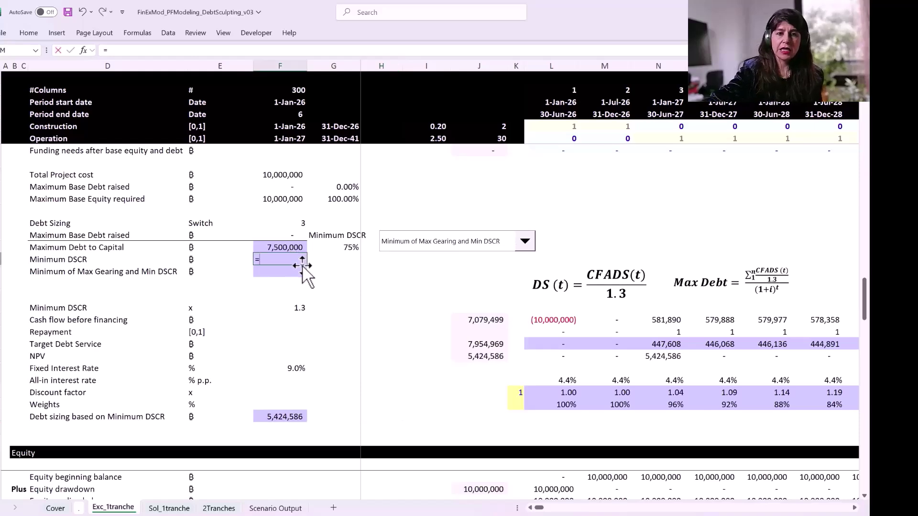
click(274, 416)
key(ctrl+Return)
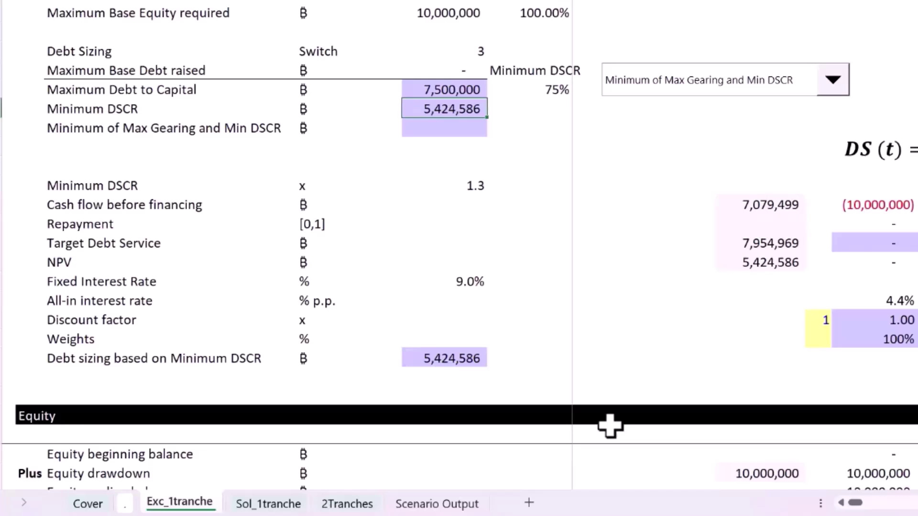
Step: Enter =MIN(F154:F155) in F156 to take the lower of 7,500,000 and 5,424,586
click(461, 133)
click(459, 89)
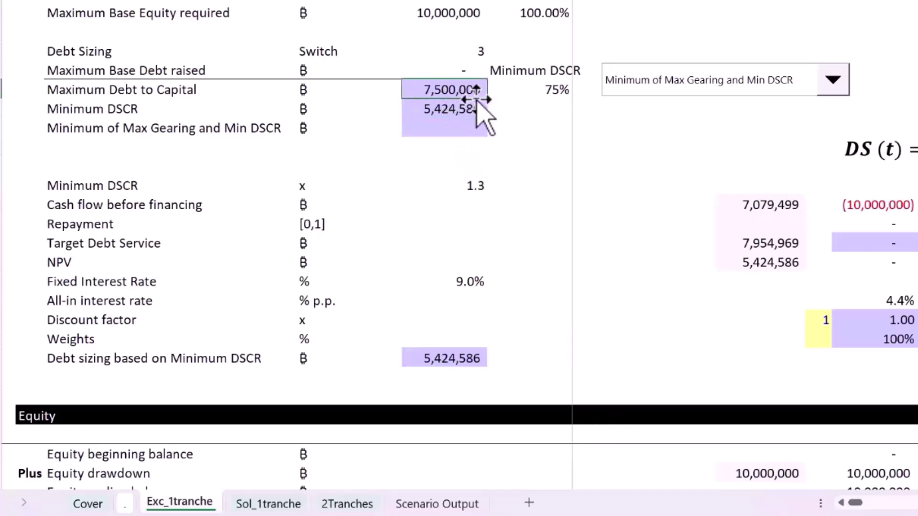
click(465, 123)
text(=min()
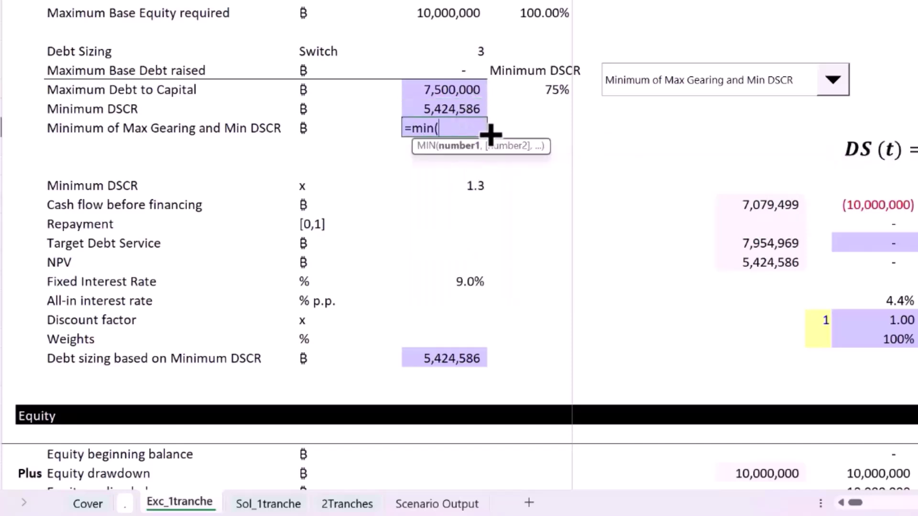
key(Up)
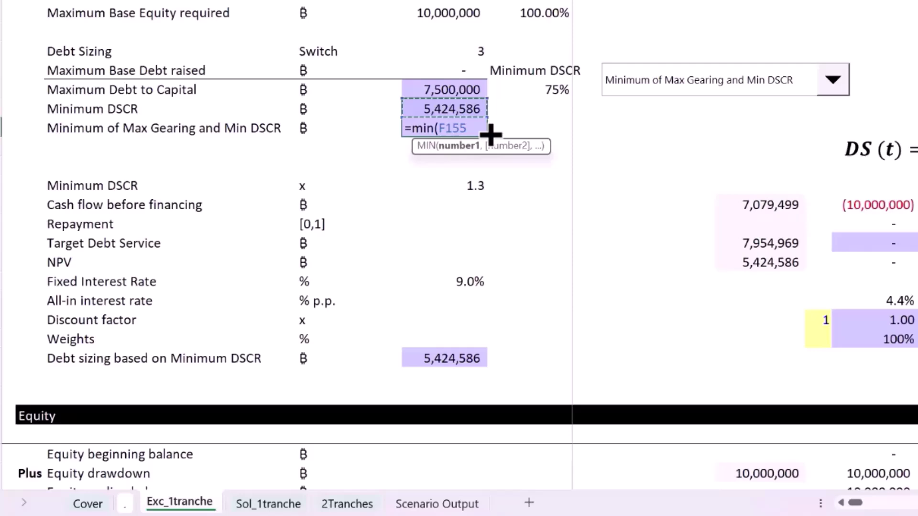
key(Up)
key(shift+Down)
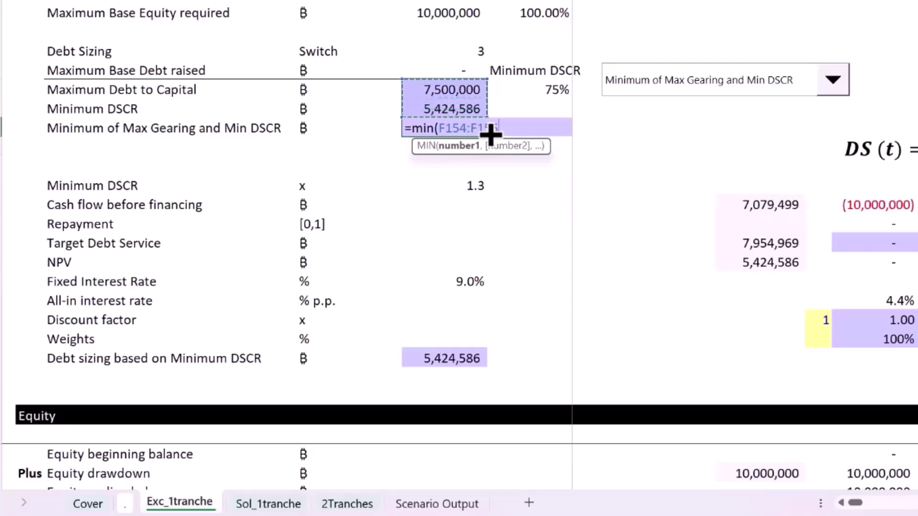
key(Return)
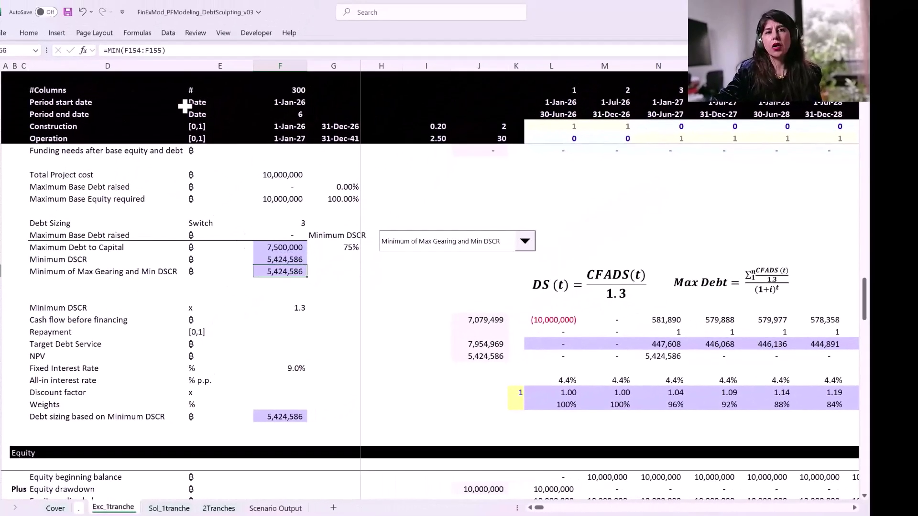
Step: Switch the debt sizing dropdown through Maximum Debt to Capital and Minimum DSCR, ending on option 3
click(428, 246)
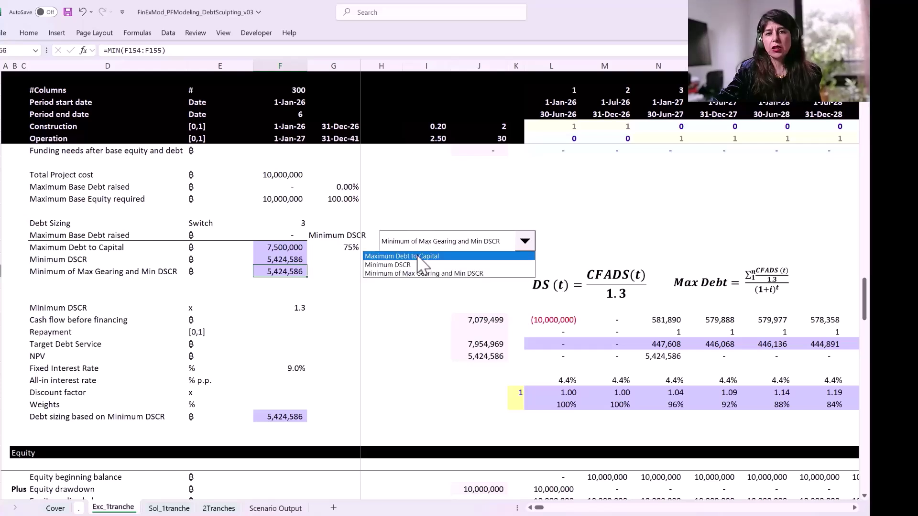
key(Escape)
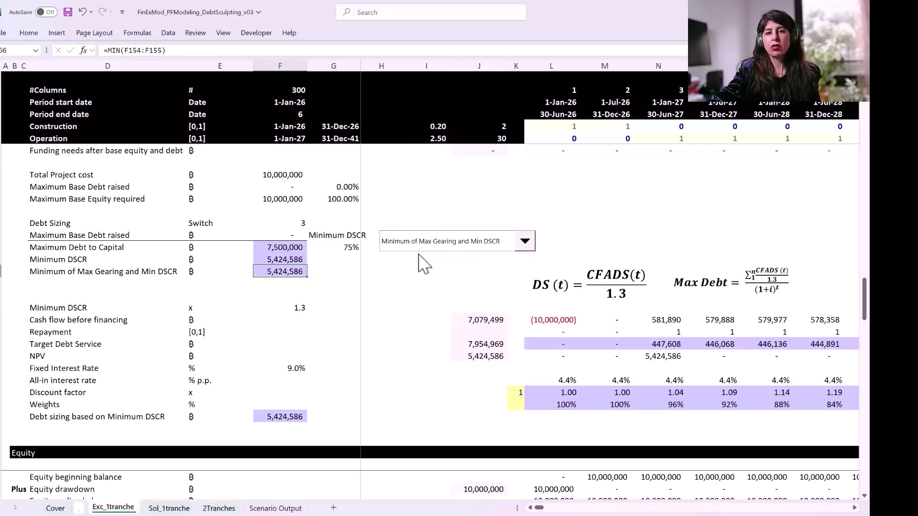
click(418, 249)
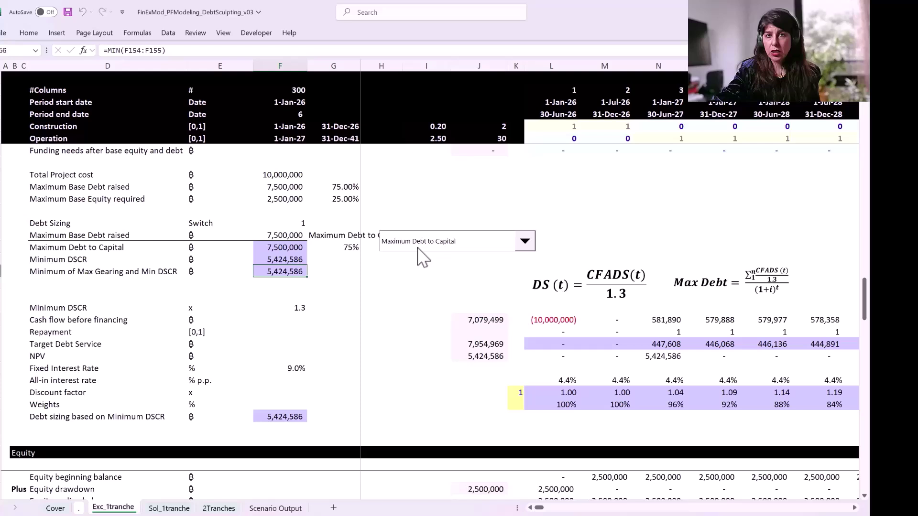
click(419, 246)
key(Escape)
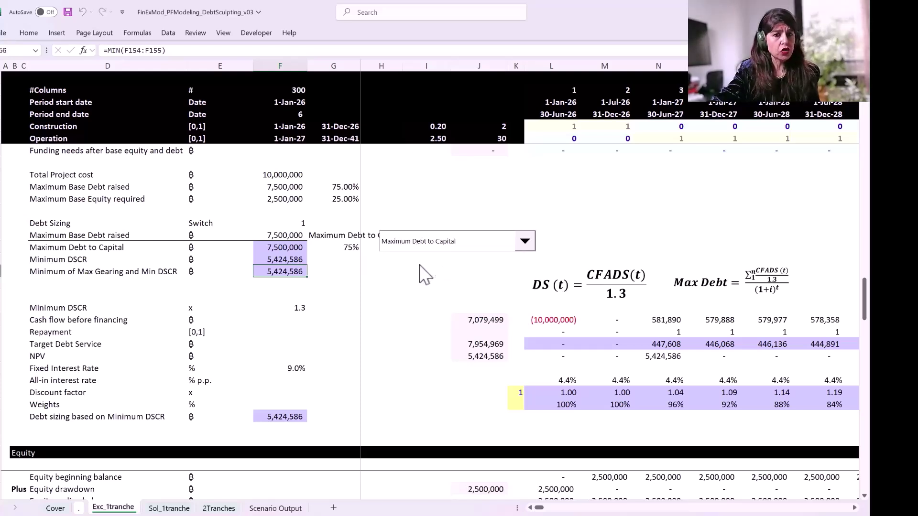
click(415, 244)
click(412, 251)
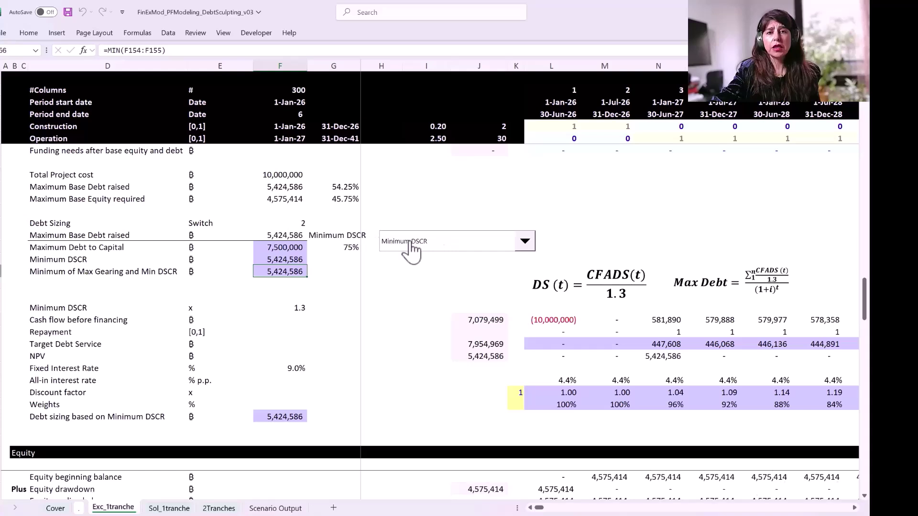
click(411, 244)
click(447, 325)
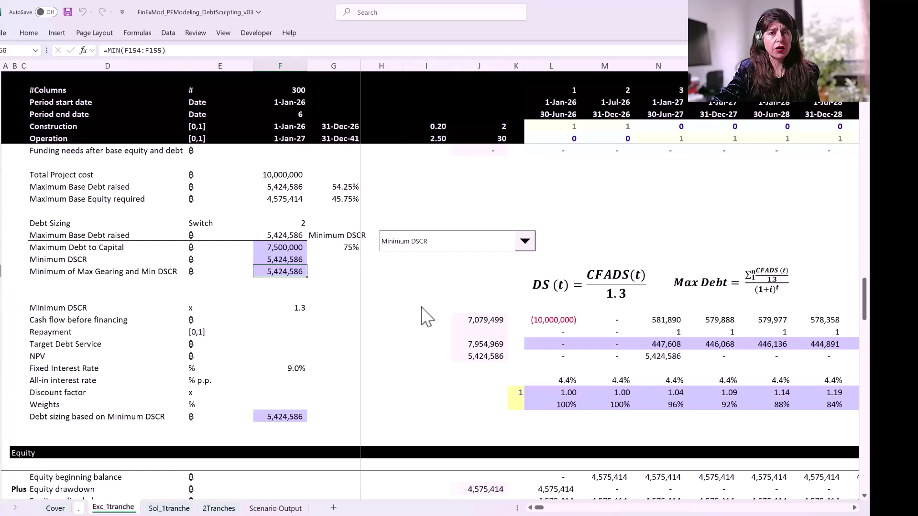
key(Down)
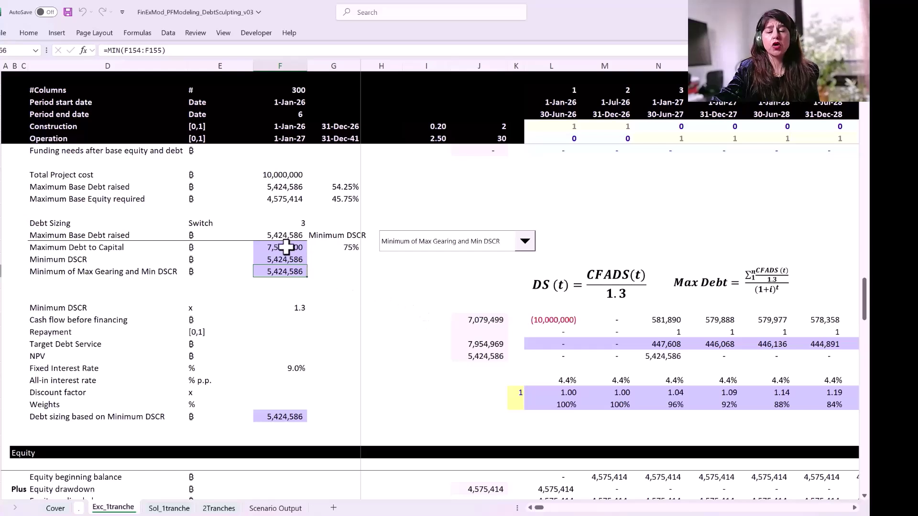